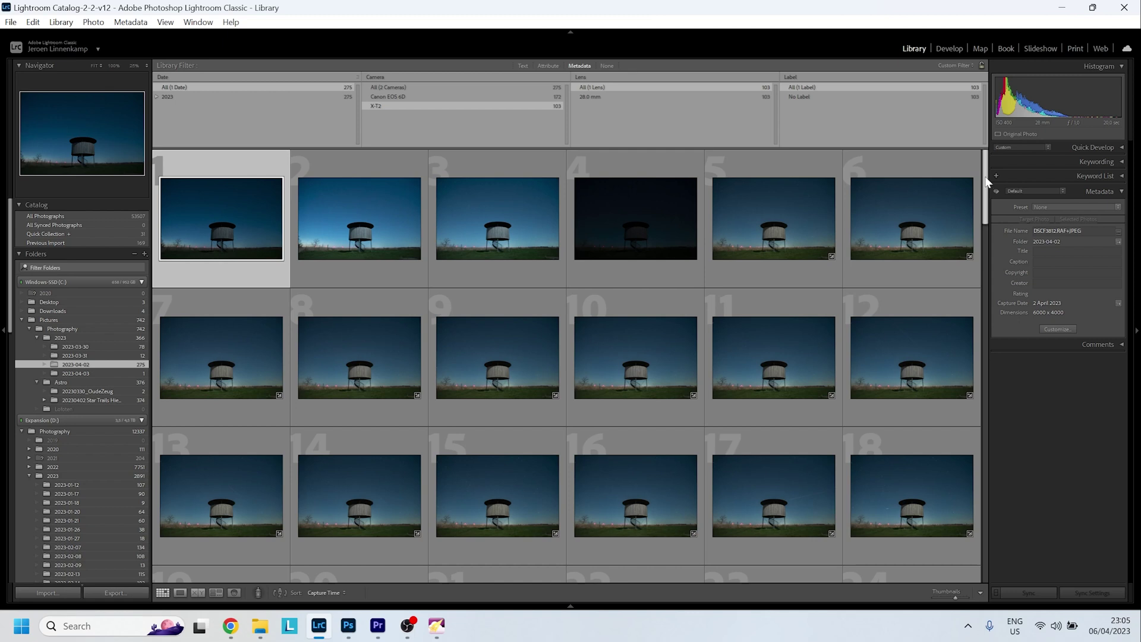
- Select photo 88, DSCF3900.RAF, in the Library grid of water-tower night frames
left_click_drag(988, 176, 1015, 555)
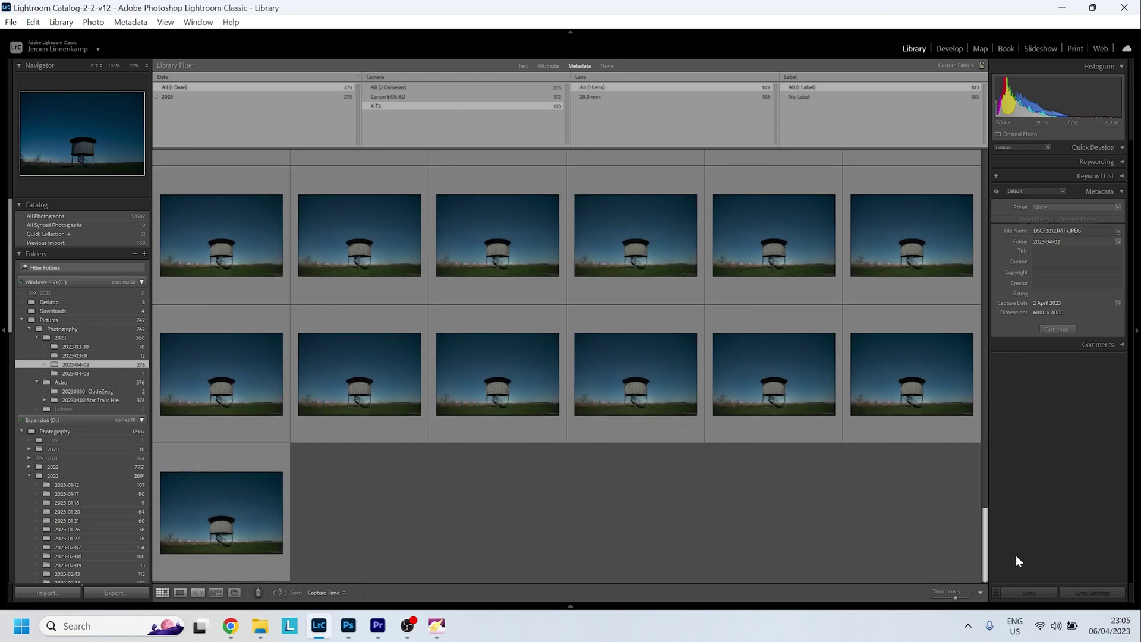
scroll(662, 309, "up", 4)
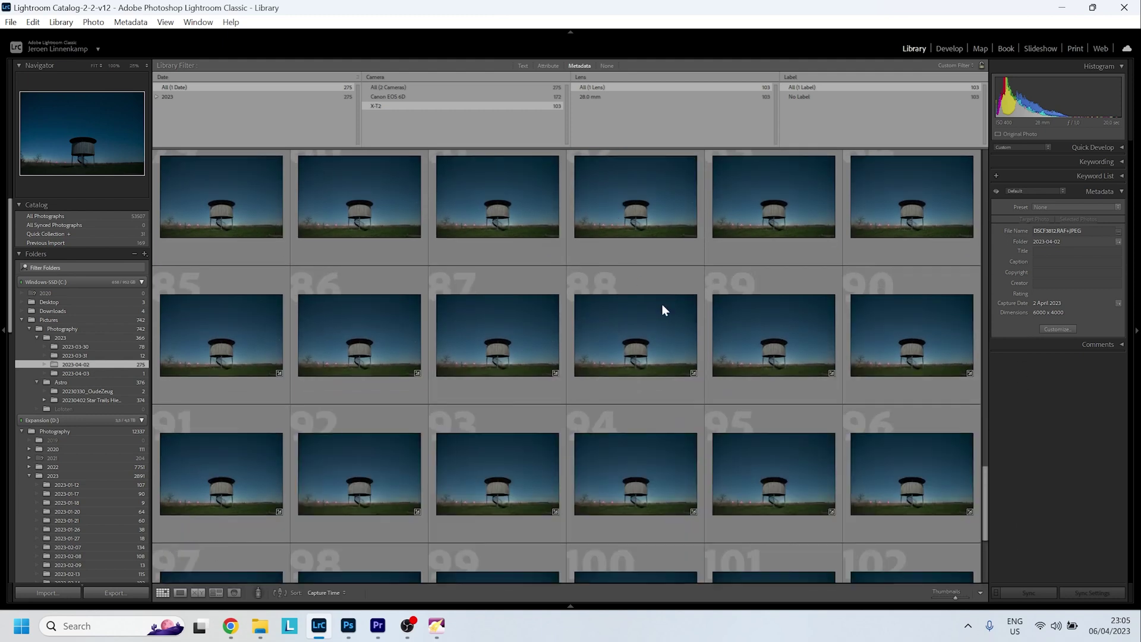
left_click(590, 374)
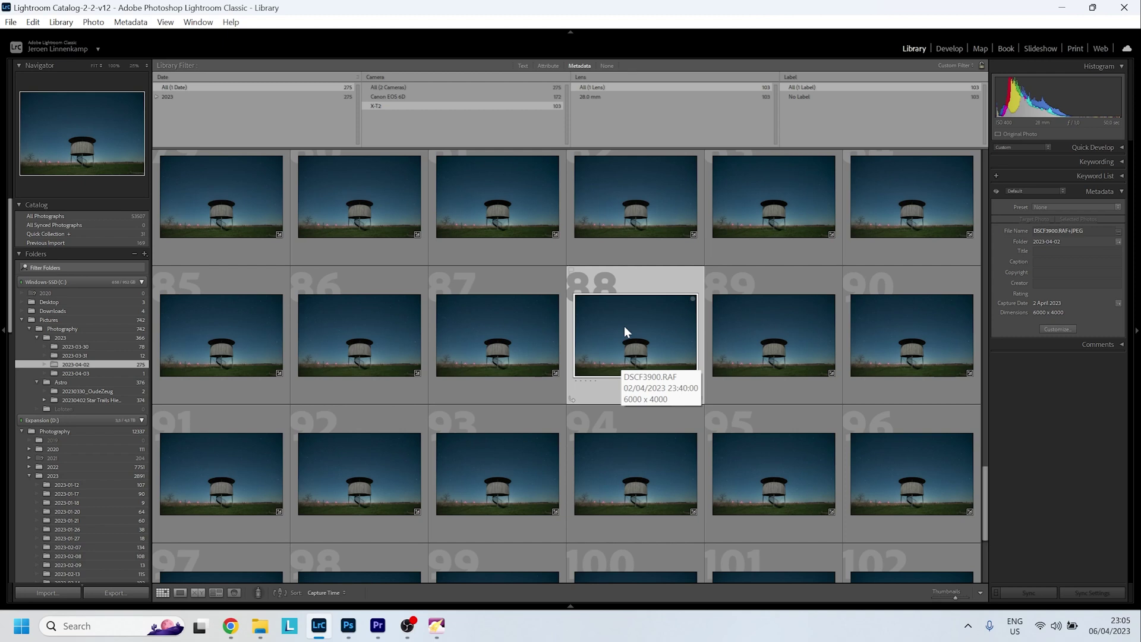
- Open DSCF3900 in Develop to review Temp 4506, Tint +10, Highlights −41 and Whites +19
double_click(626, 328)
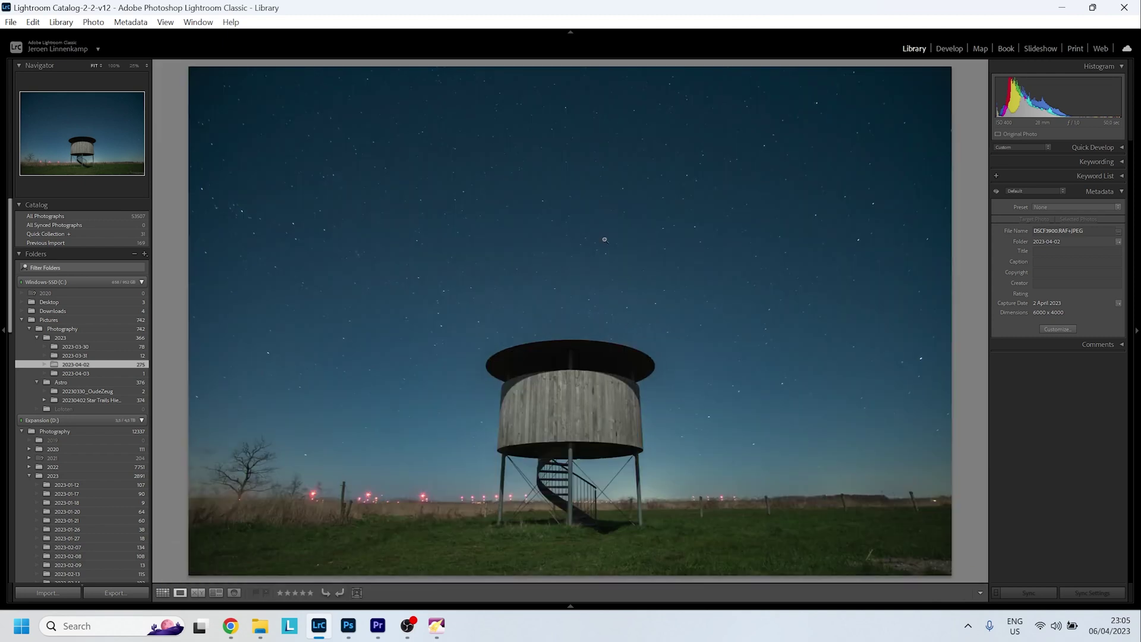
left_click(948, 48)
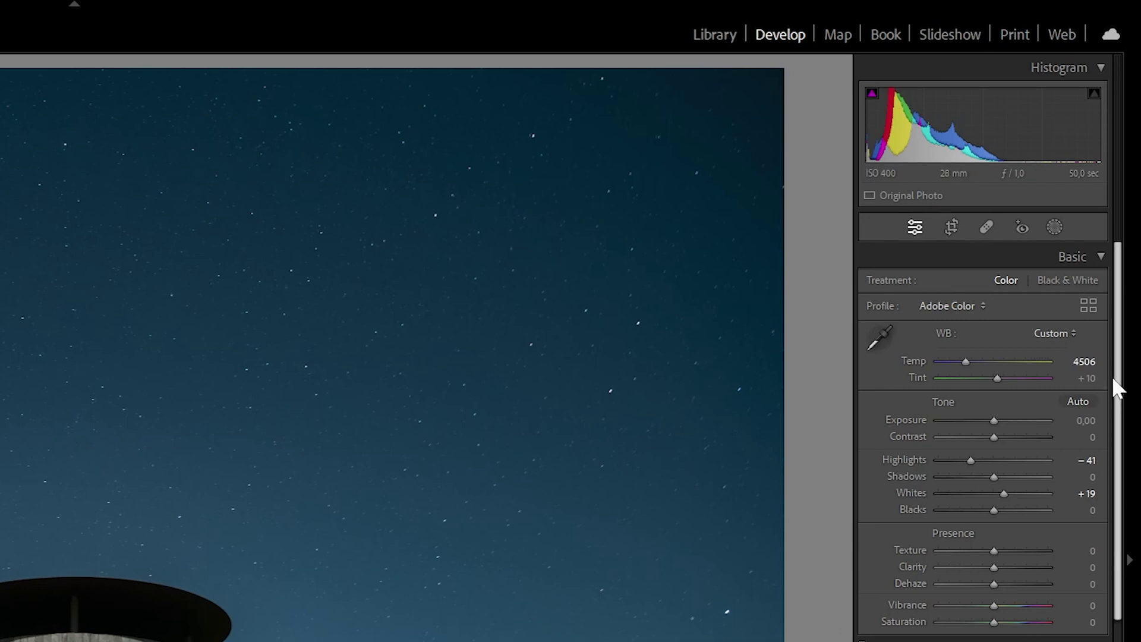
scroll(1122, 392, "down", 2)
scroll(1123, 407, "up", 2)
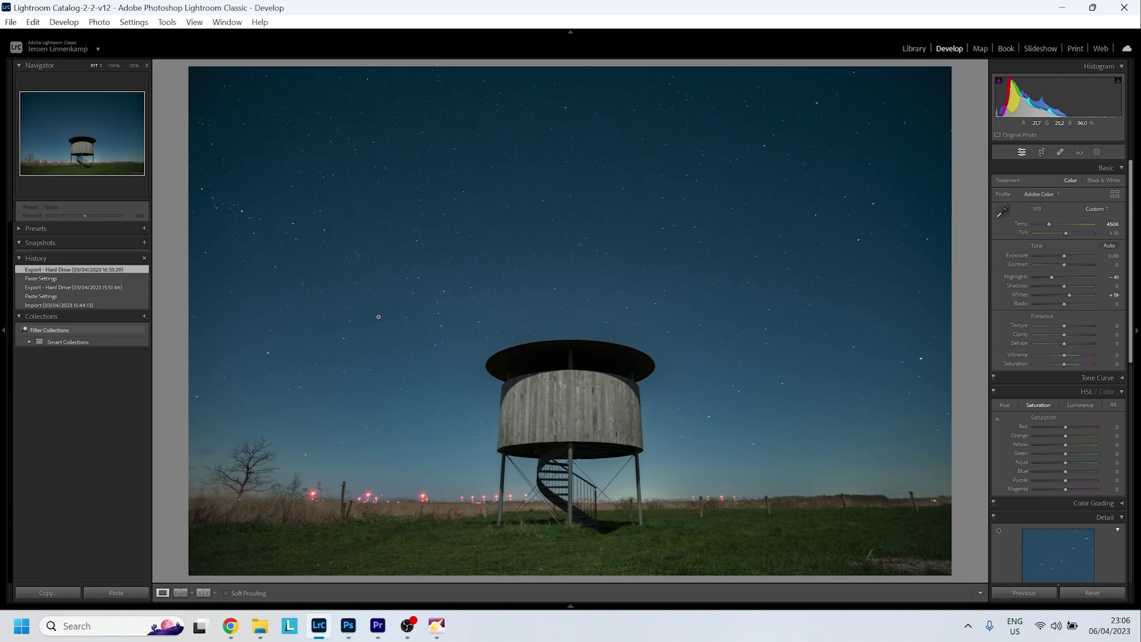
- Return to the Library thumbnail grid, then bring up the StarStaX page in Chrome
left_click(913, 48)
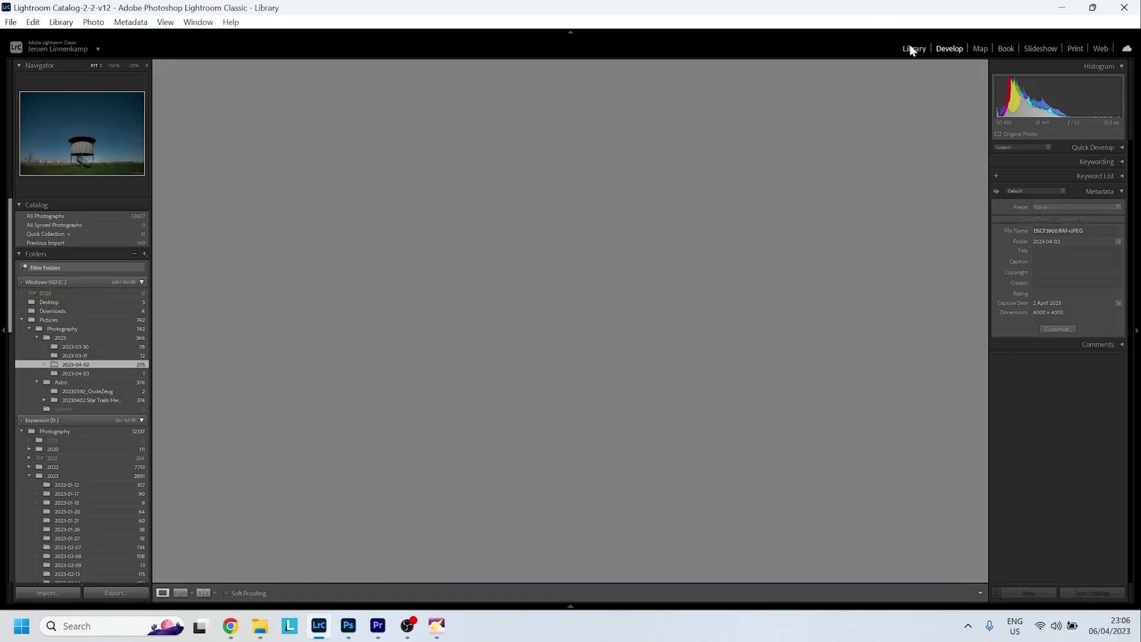
left_click(163, 593)
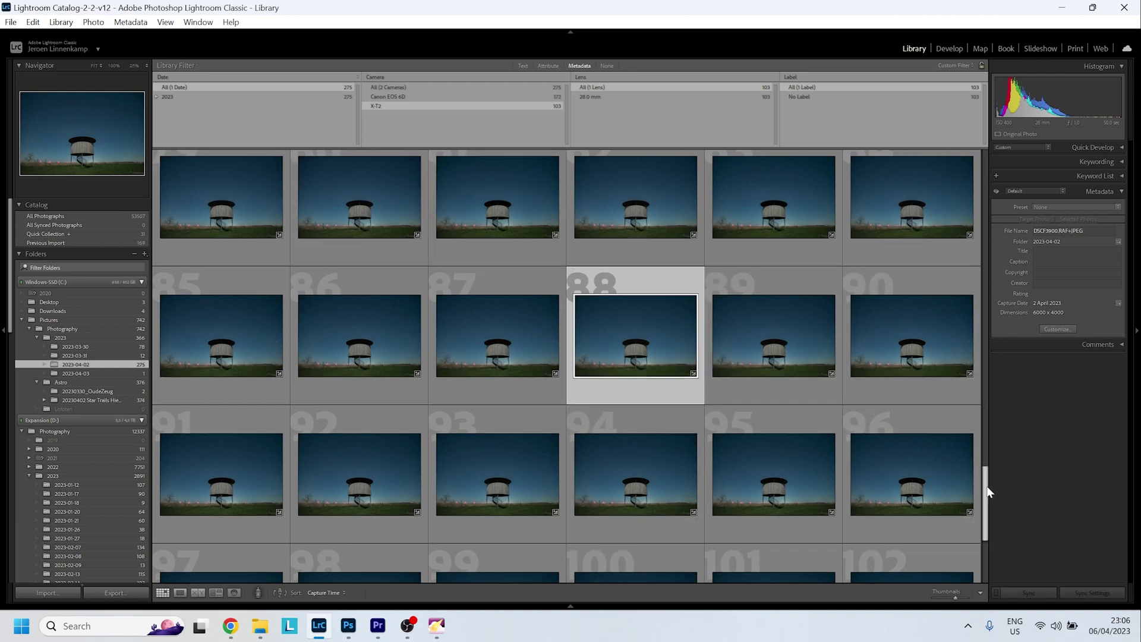
mouse_move(986, 486)
left_mouse_down()
mouse_move(989, 528)
mouse_move(987, 480)
left_mouse_up()
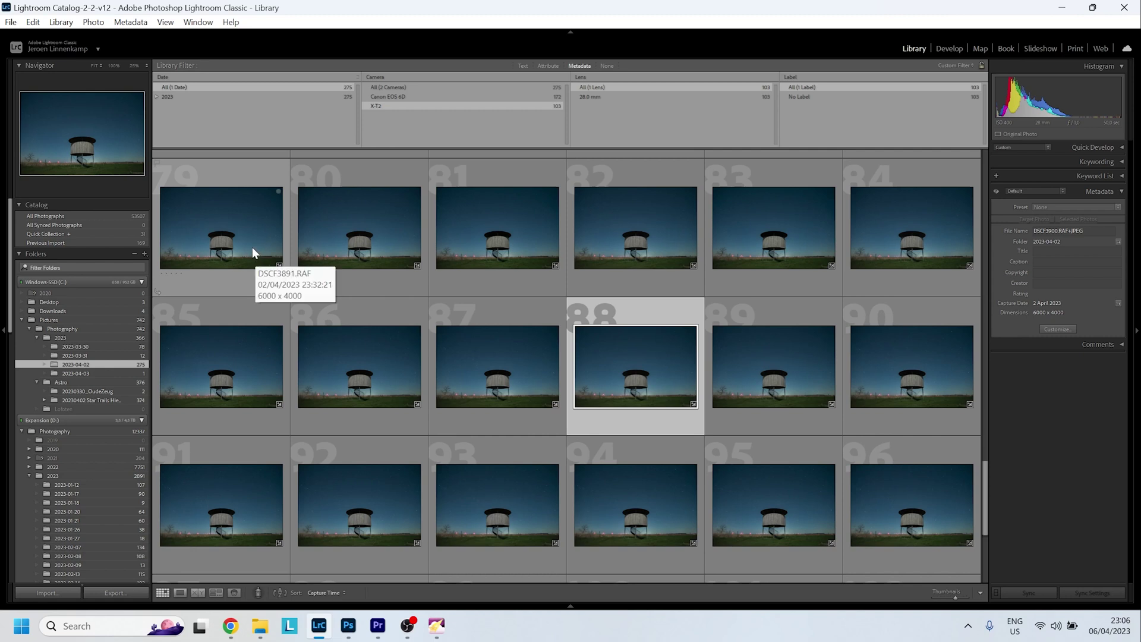
key("alt+Tab")
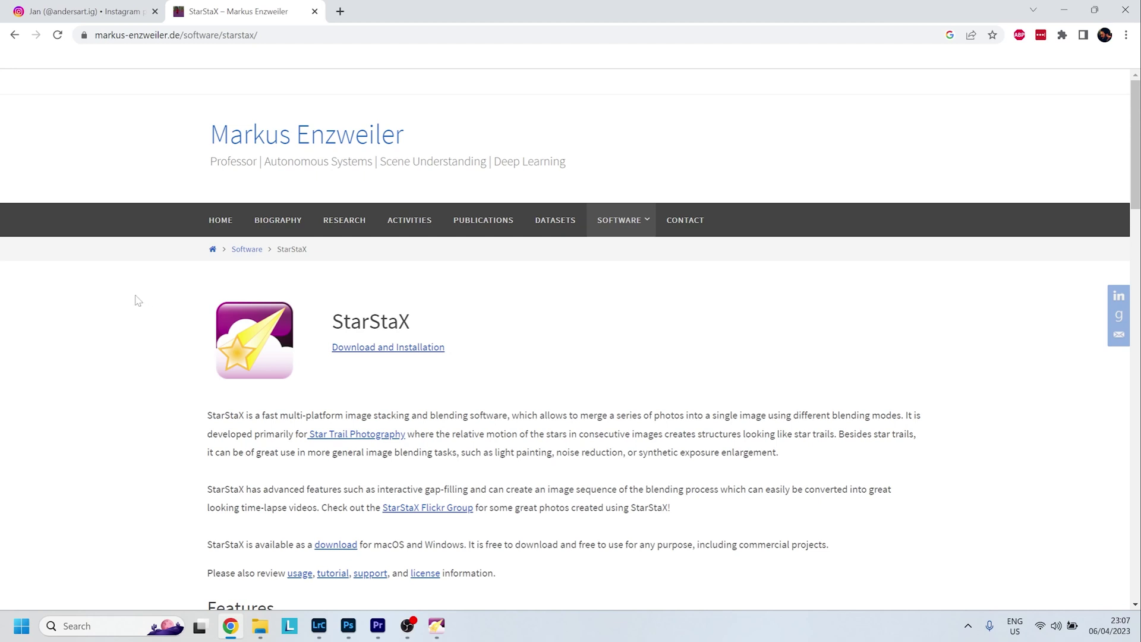
- Switch to the tab with the photographer's Instagram profile of night-sky building shots
left_click(92, 16)
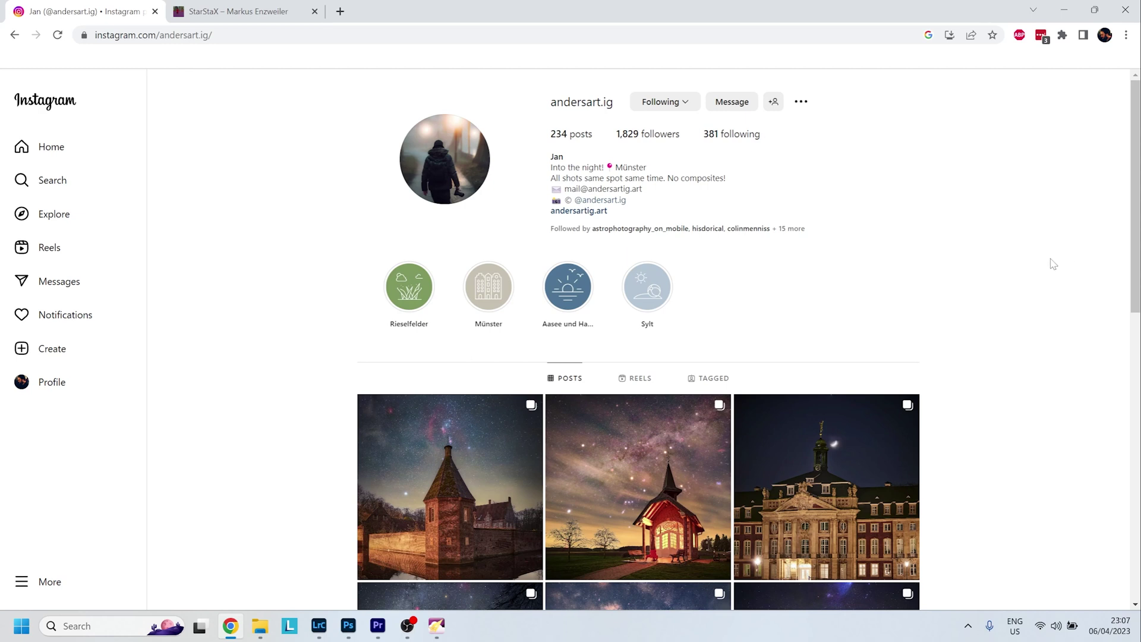
- Open the lone-tree star-trail post (550 ten-second exposures) and view its second image
left_click_drag(1134, 122, 1139, 493)
left_click(665, 385)
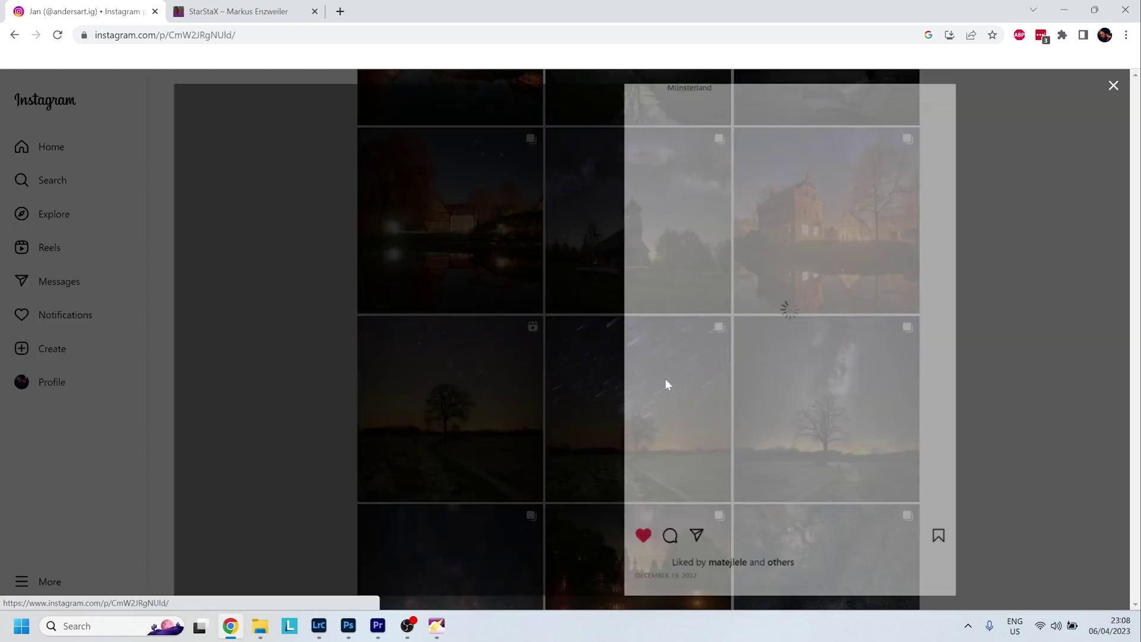
left_click(604, 340)
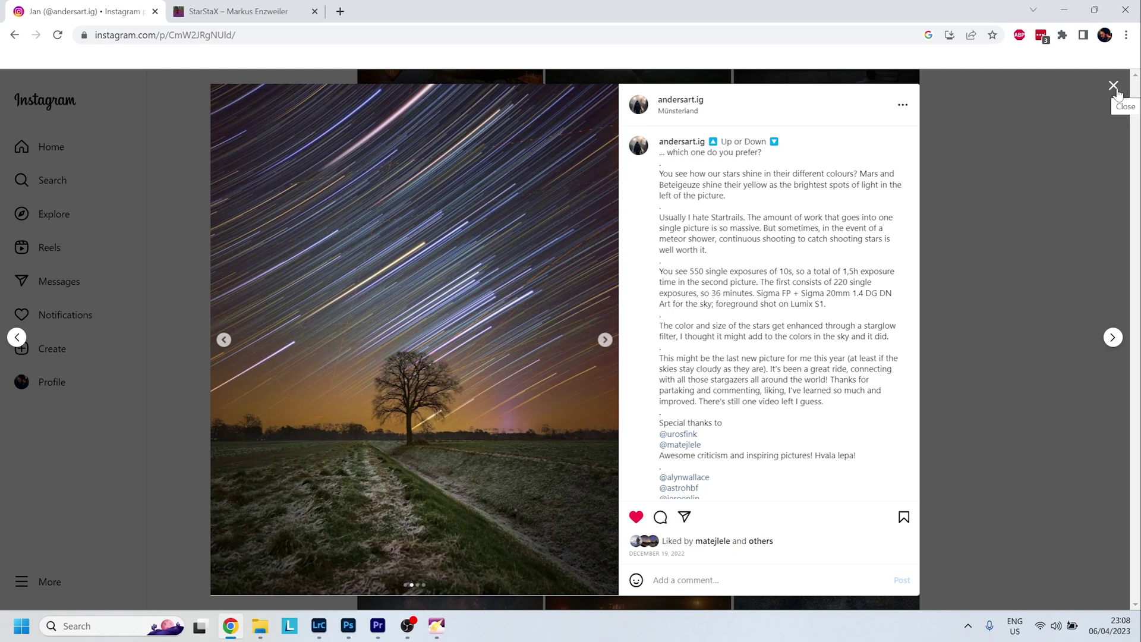
- Drag all 99 TIF frames from the StarTrails folder onto StarStaX's Drop Images Here area
key("alt+Tab")
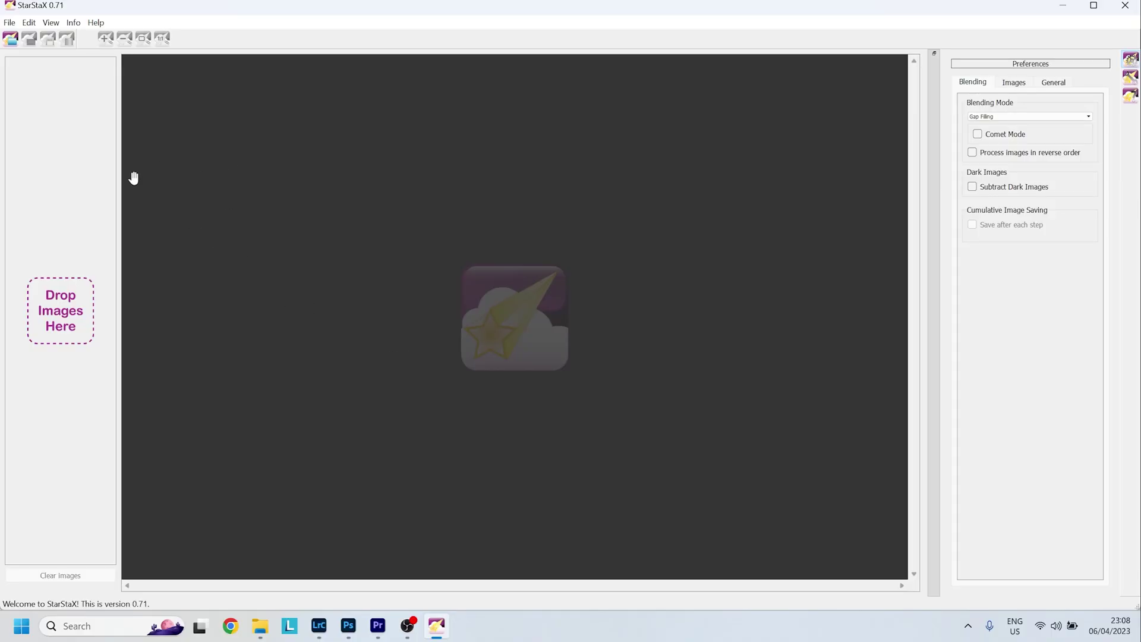
mouse_move(261, 627)
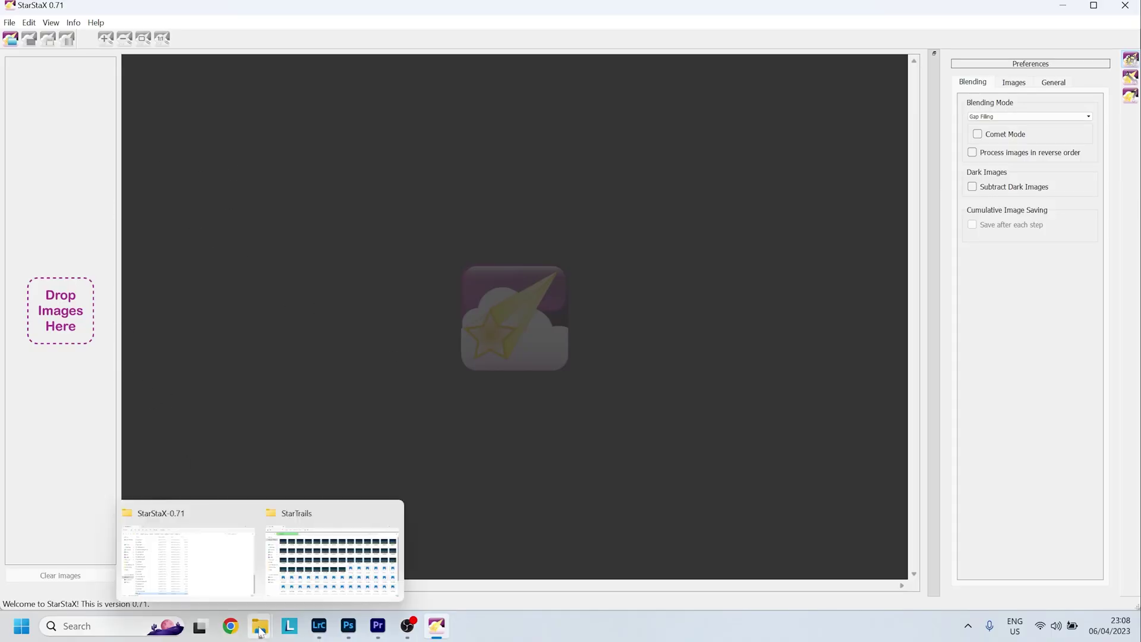
left_click(321, 585)
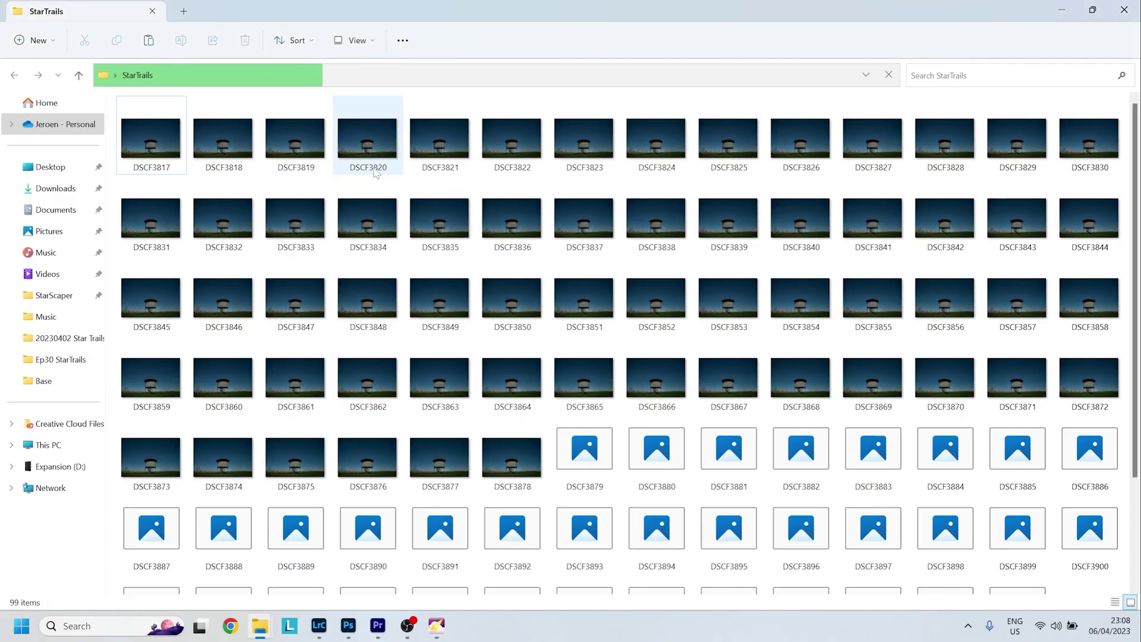
left_click(394, 169)
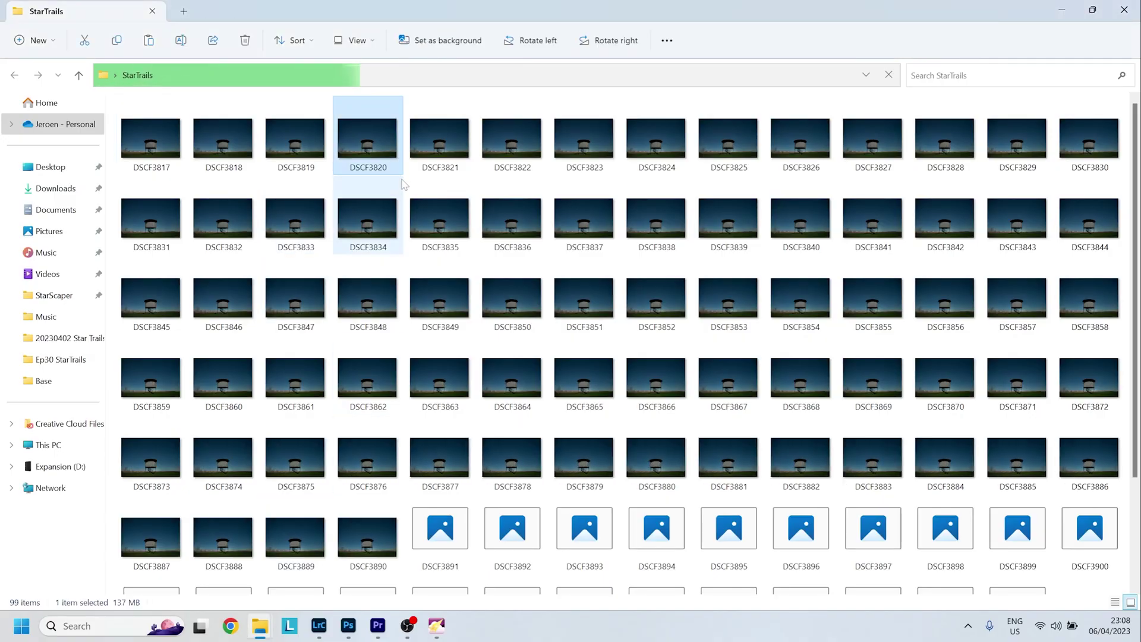
key("ctrl+a")
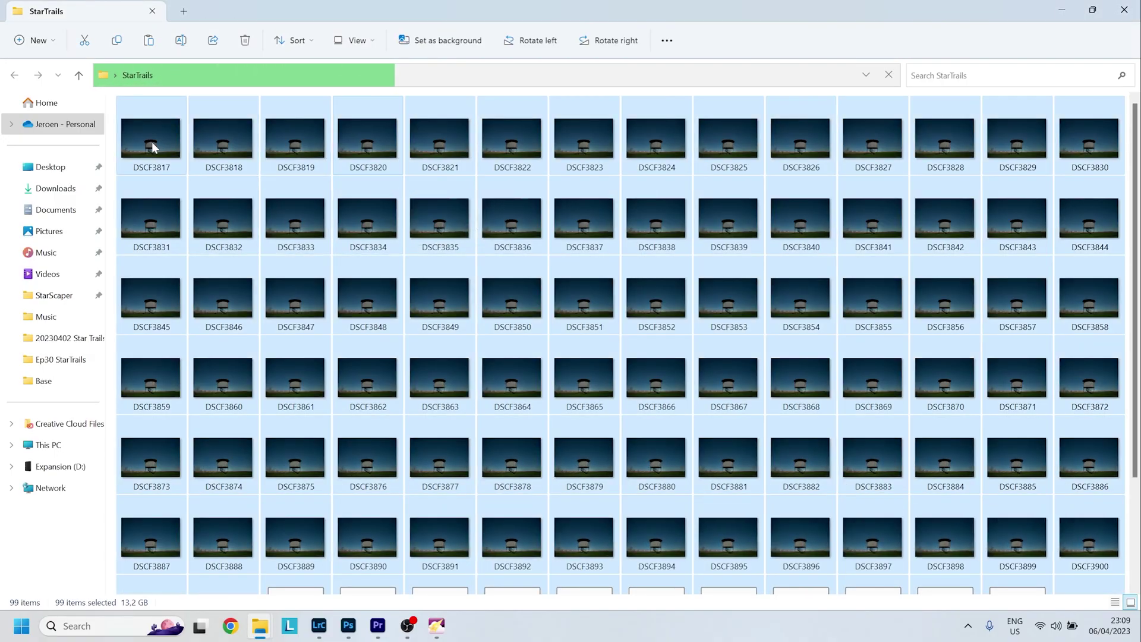
left_click_drag(156, 149, 63, 320)
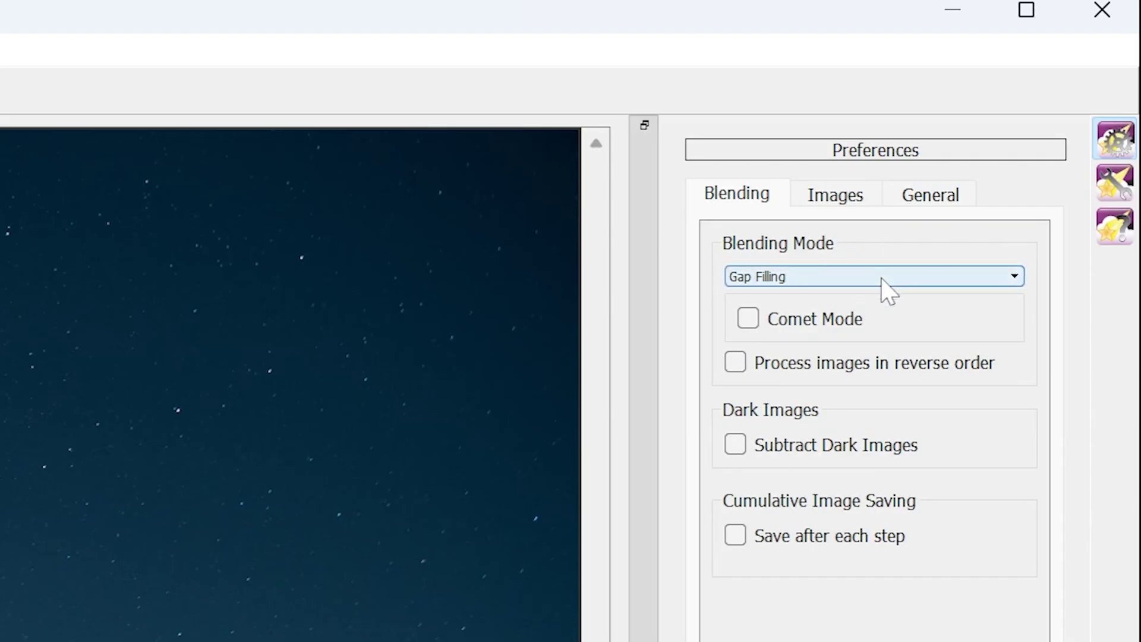
mouse_move(882, 279)
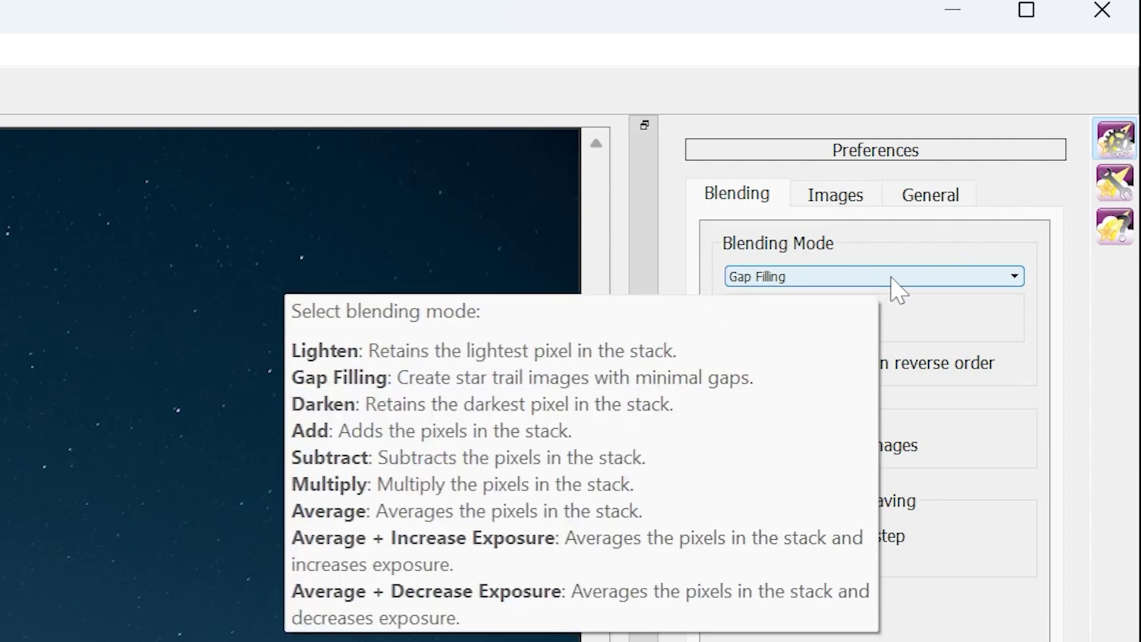
left_click(897, 277)
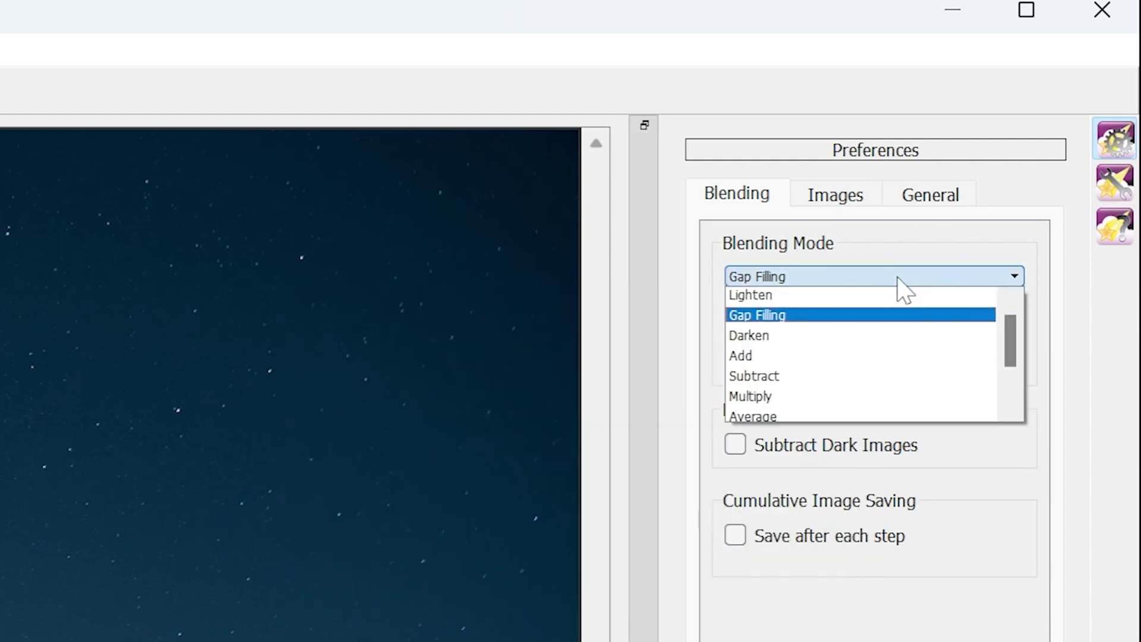
left_click(840, 316)
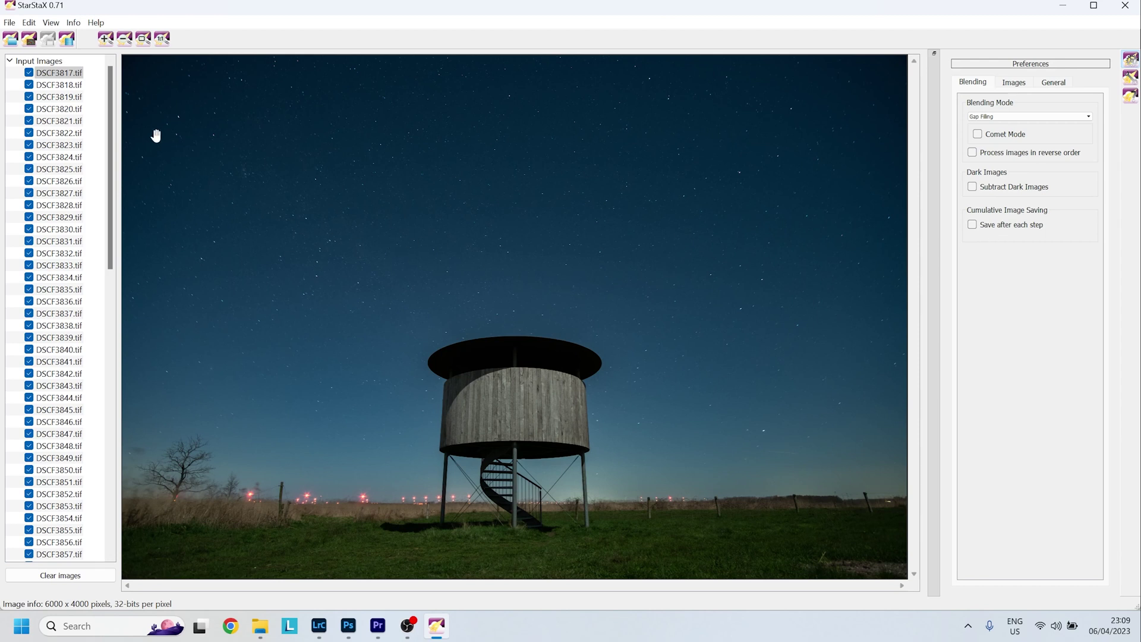
- Start processing to blend the 99 frames into a Gap Filling star-trail image
left_click(68, 39)
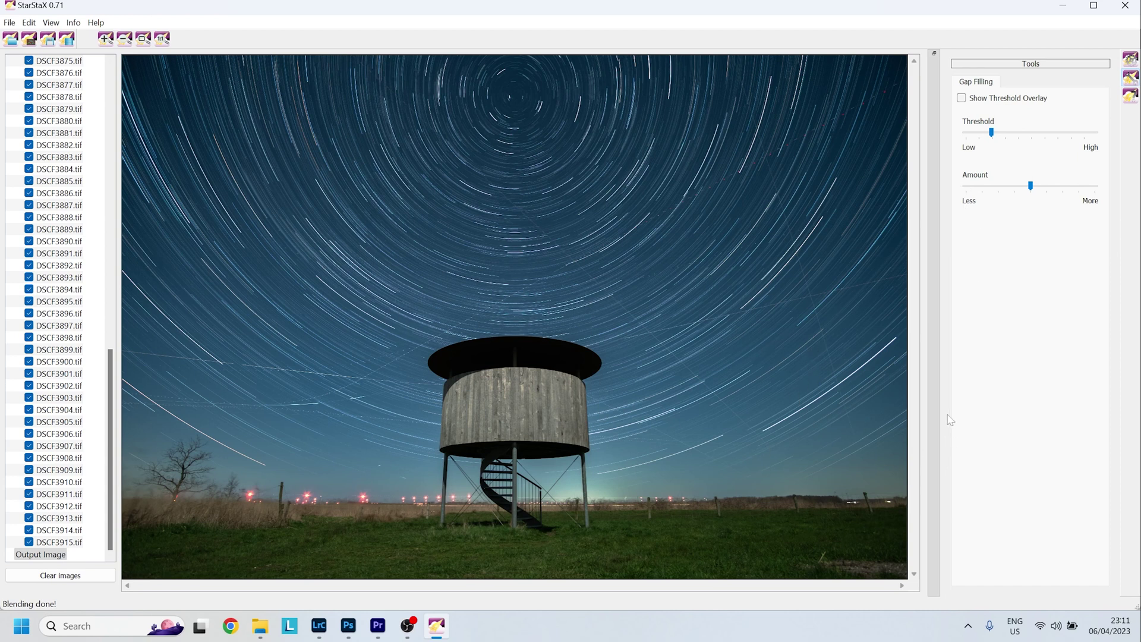
- Adjust the gap-filling threshold using the threshold overlay preview, then hide the overlay
left_click(962, 98)
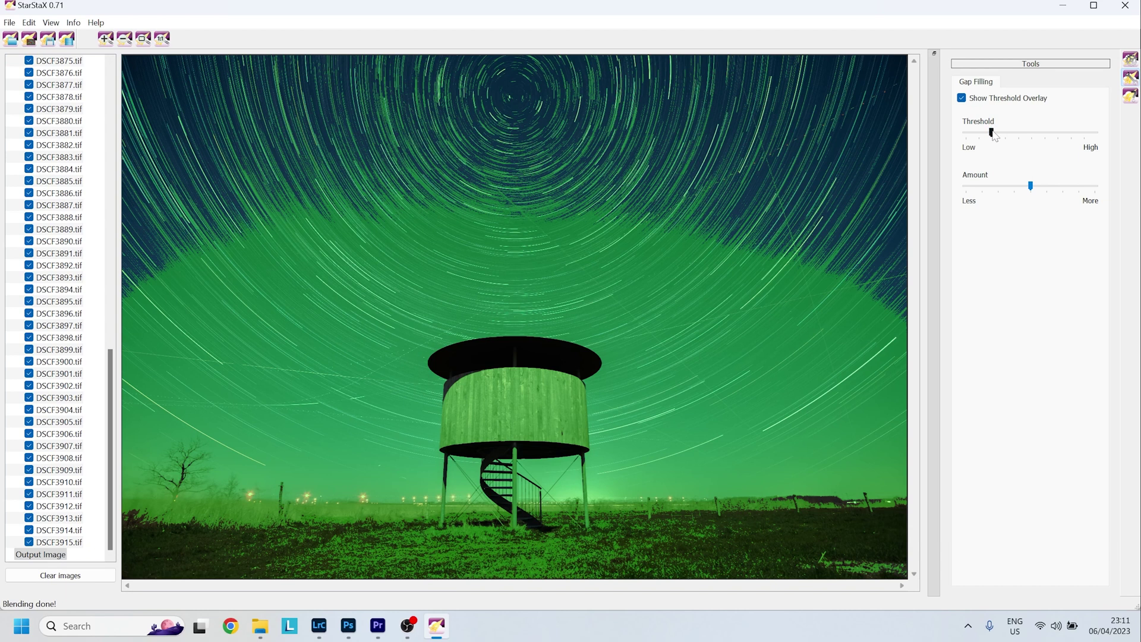
left_click_drag(993, 135, 1000, 139)
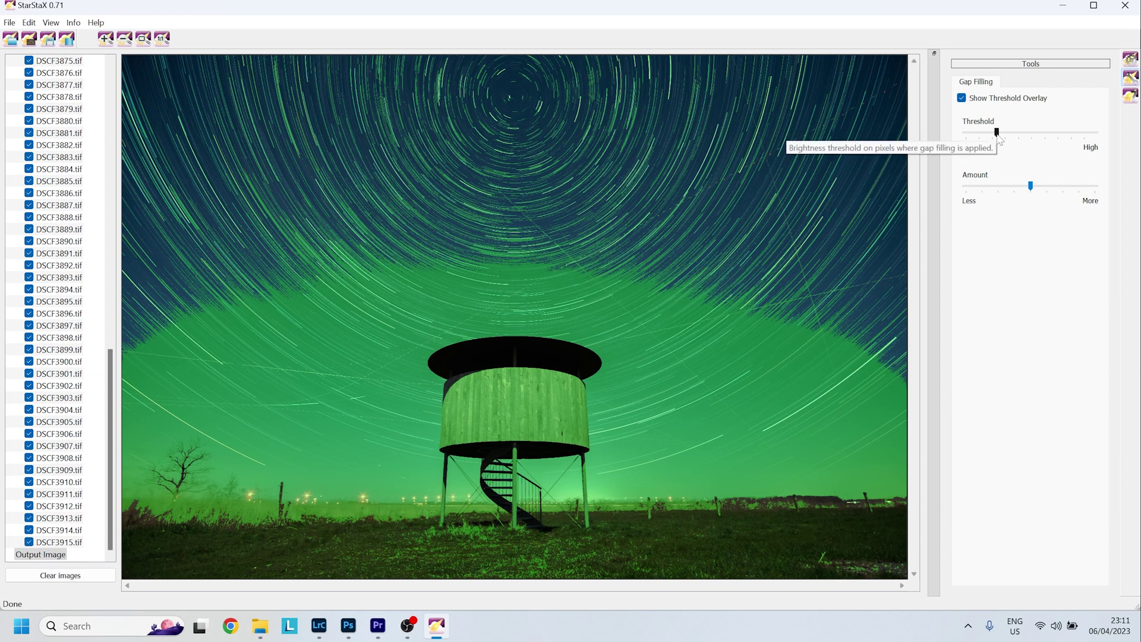
left_click_drag(999, 138, 1001, 139)
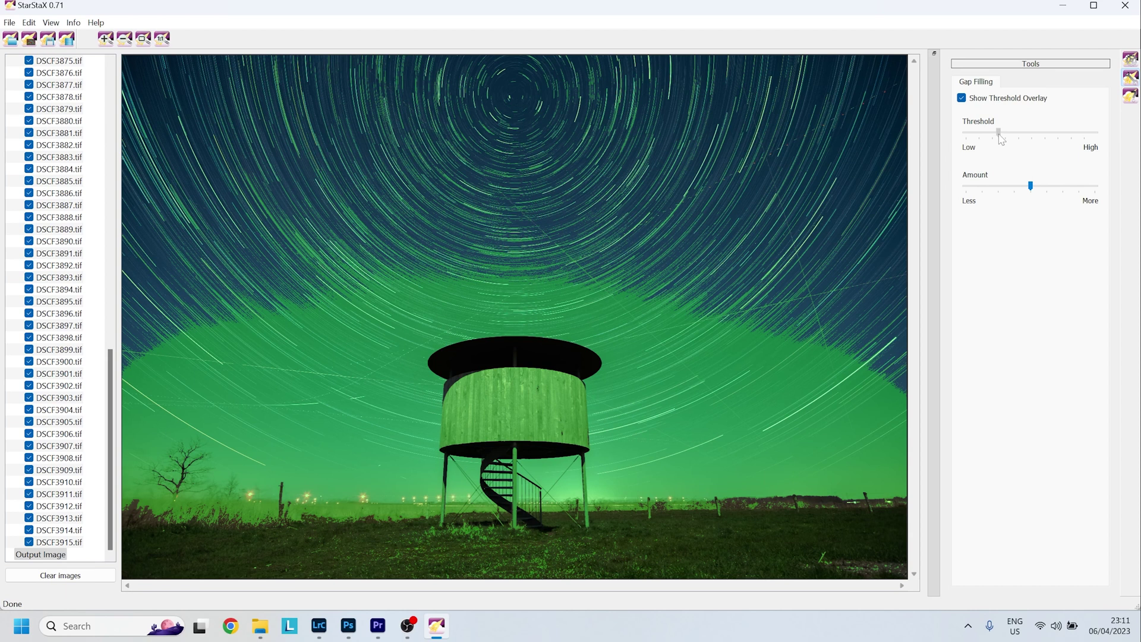
left_click_drag(1001, 138, 998, 137)
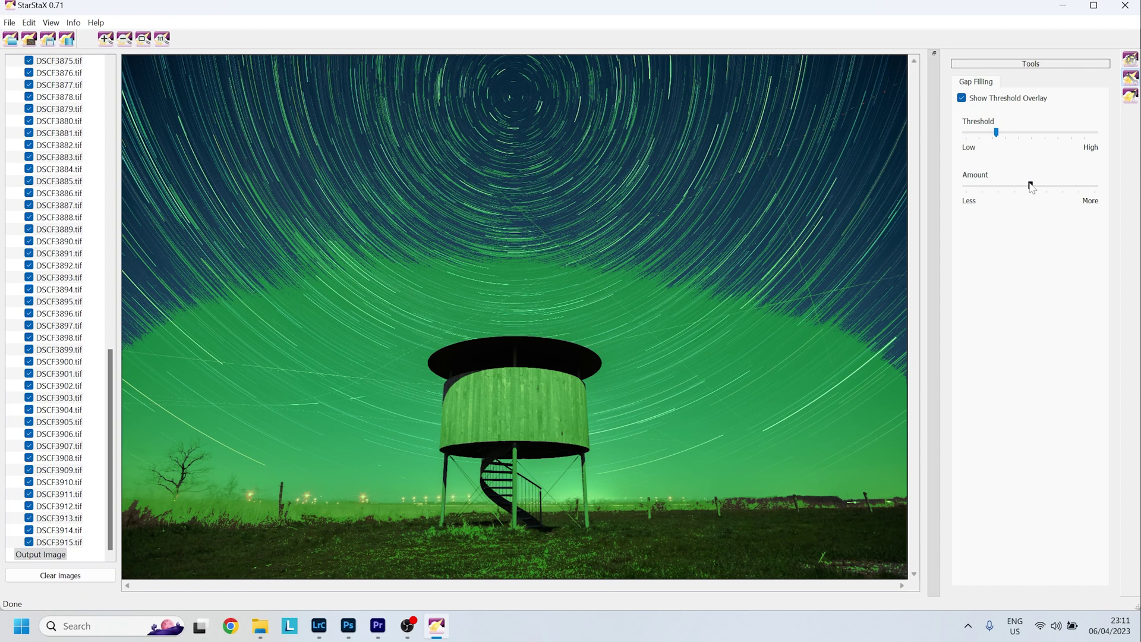
left_click(961, 97)
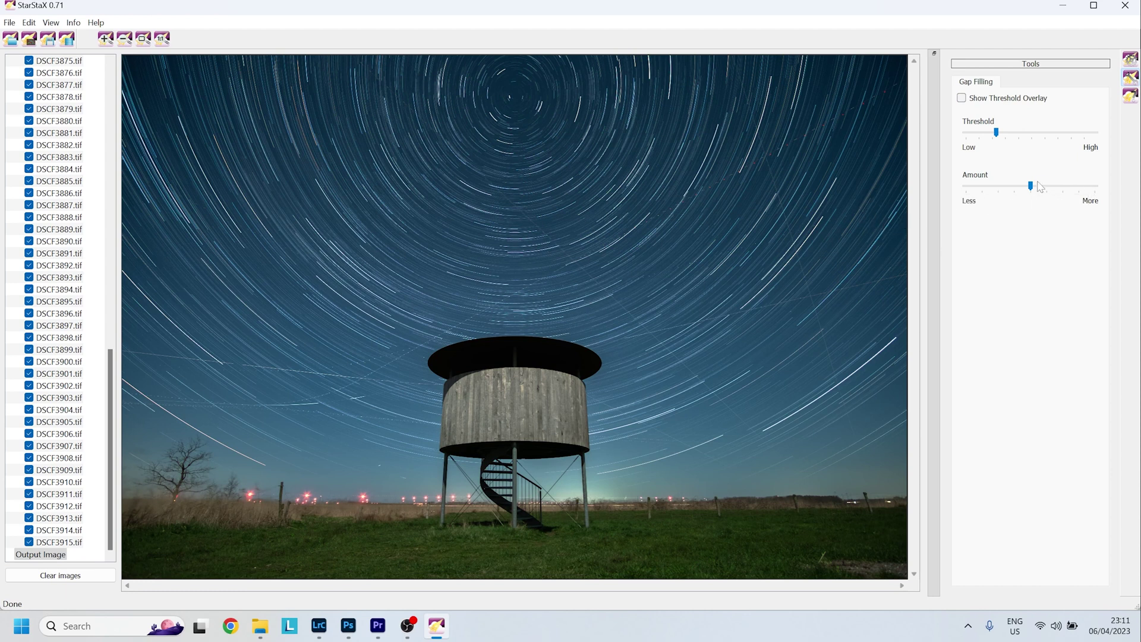
- Try a higher gap-filling amount, then return the Amount slider to its middle
left_click(1053, 189)
left_click(1064, 187)
left_click_drag(1062, 186, 1032, 186)
- Save the image as StarStaX_DSCF3817-DSCF3915_gap_filling.tiff in the Desktop's StarTrails folder
left_click(49, 41)
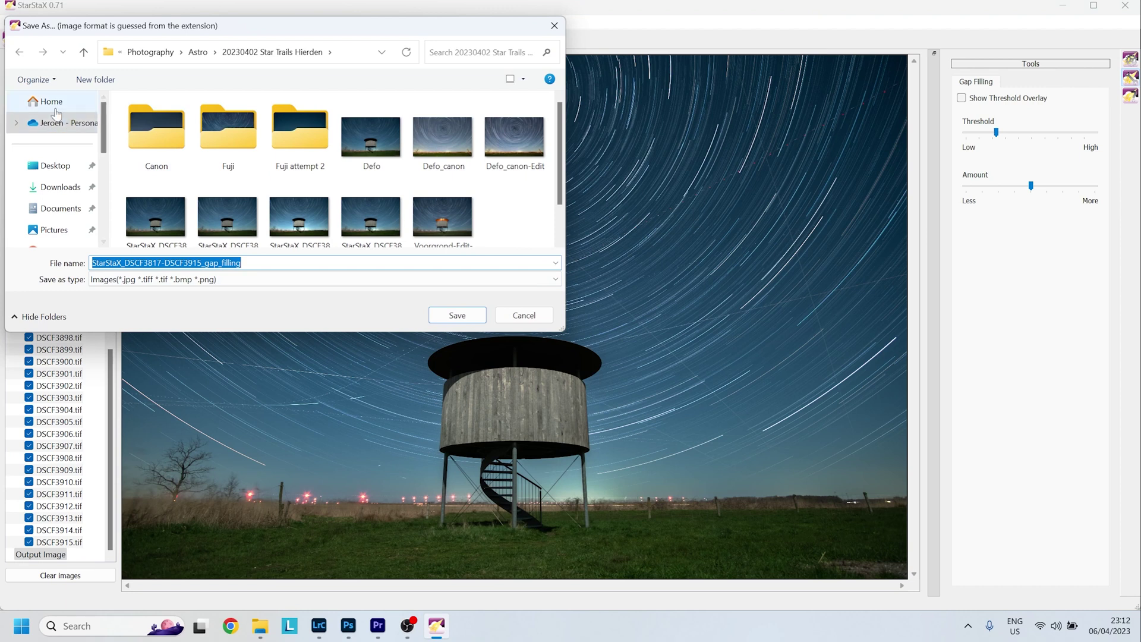
left_click(53, 165)
double_click(152, 122)
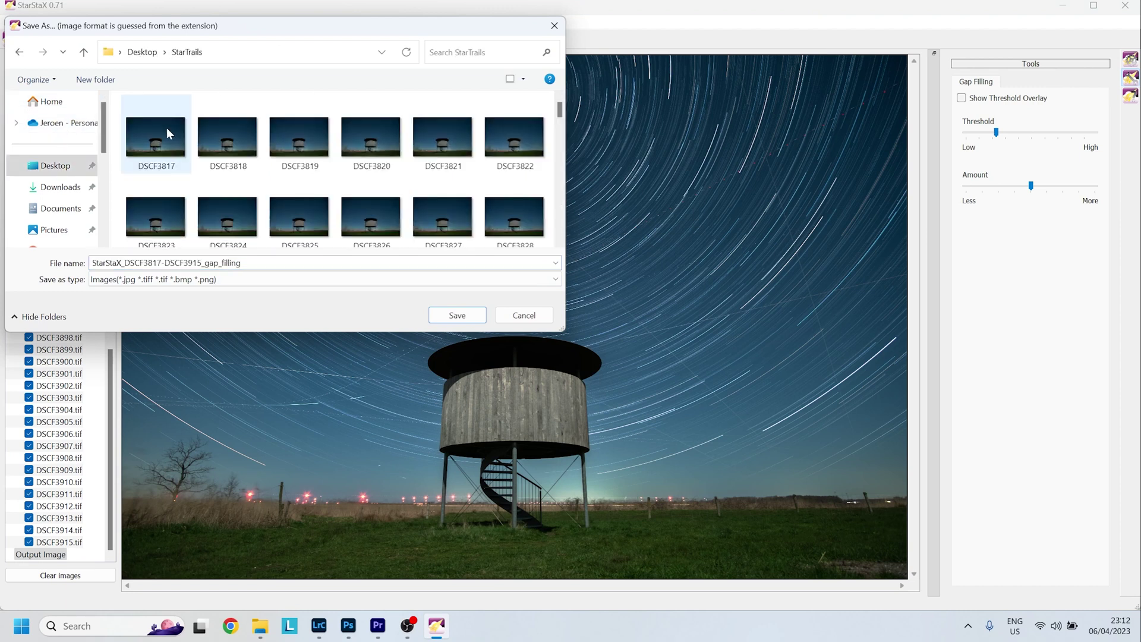
left_click(241, 263)
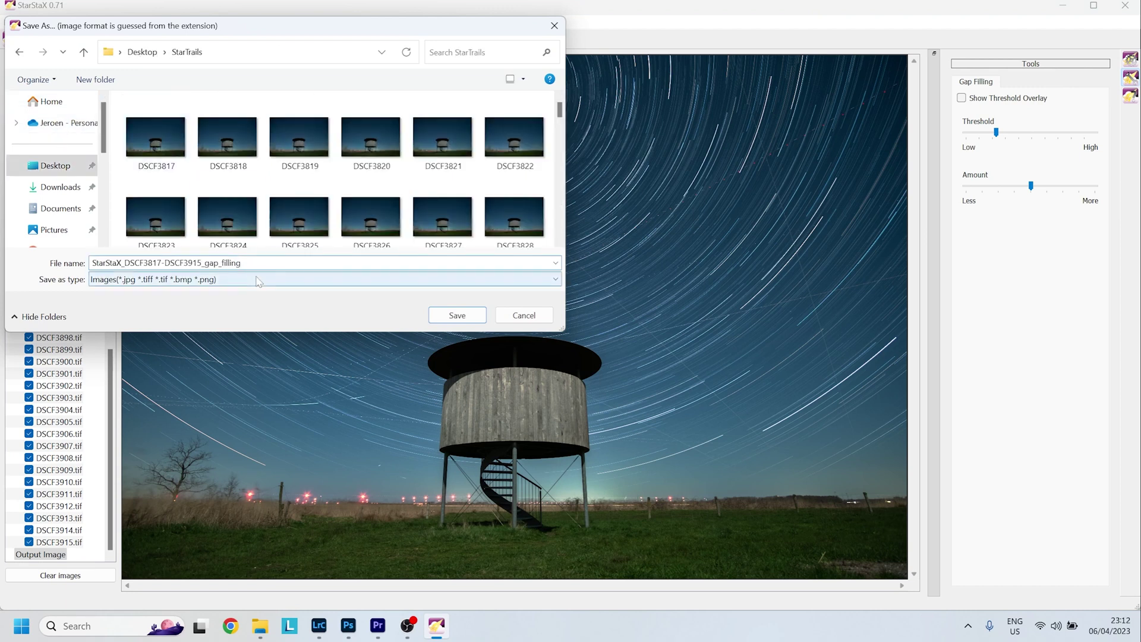
type(".tiff")
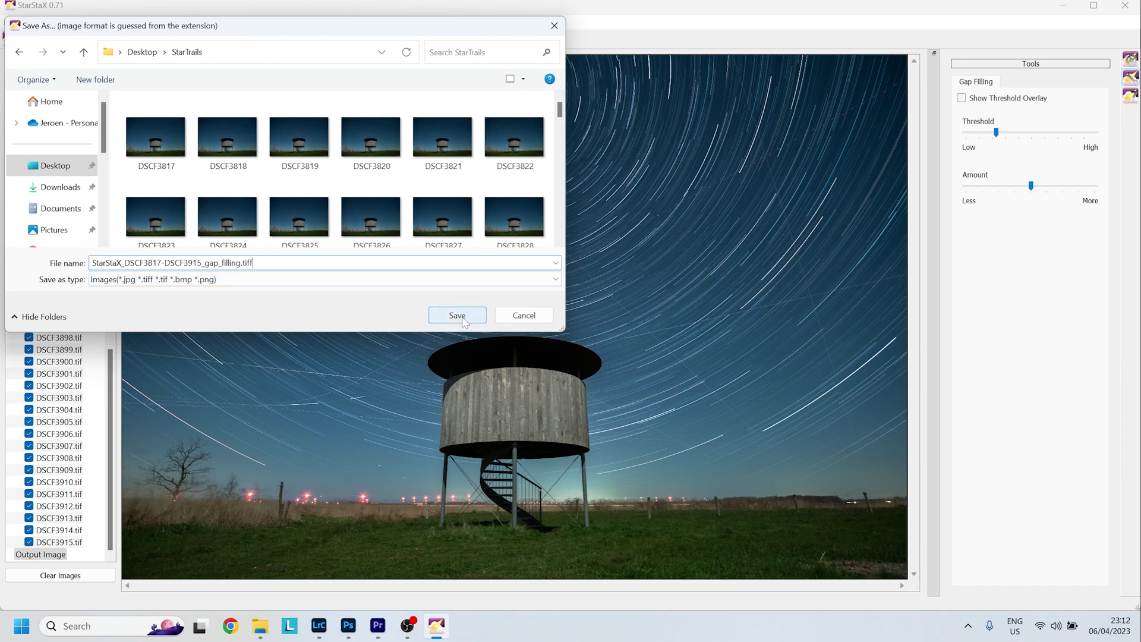
left_click(462, 319)
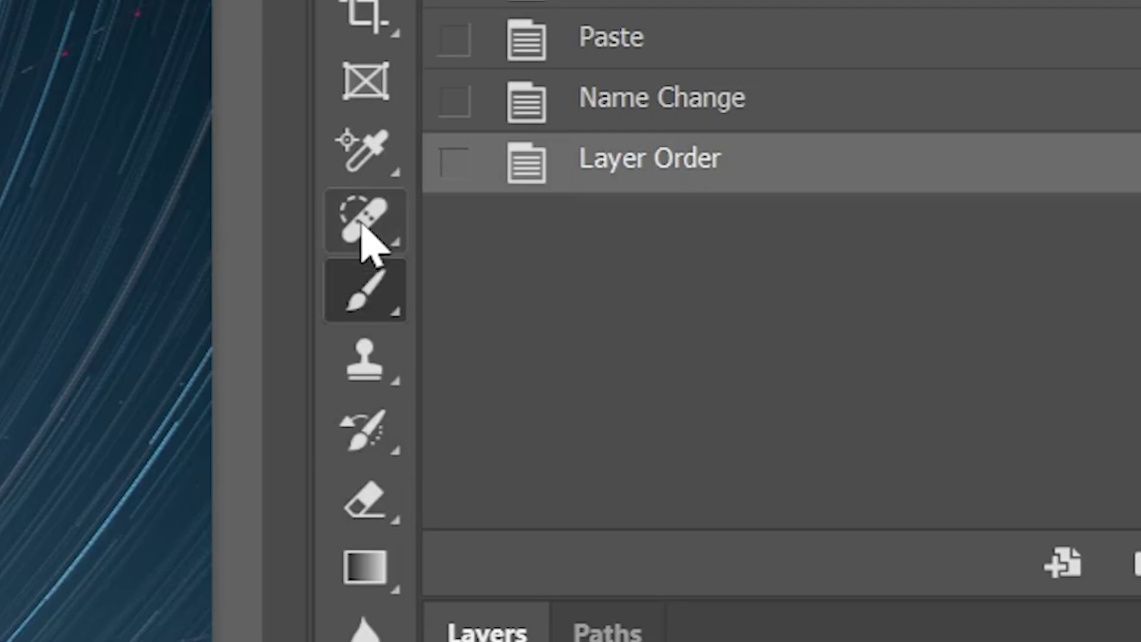
- With the Spot Healing Brush, heal away the plane trail streaks on the Trails layer
right_click(903, 195)
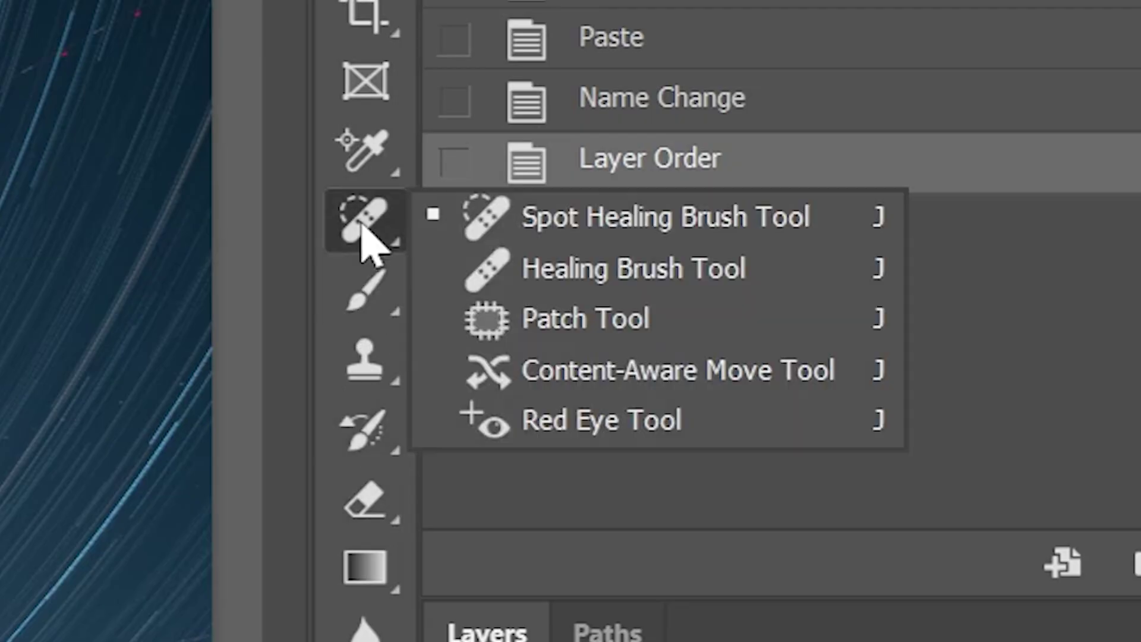
left_click(664, 226)
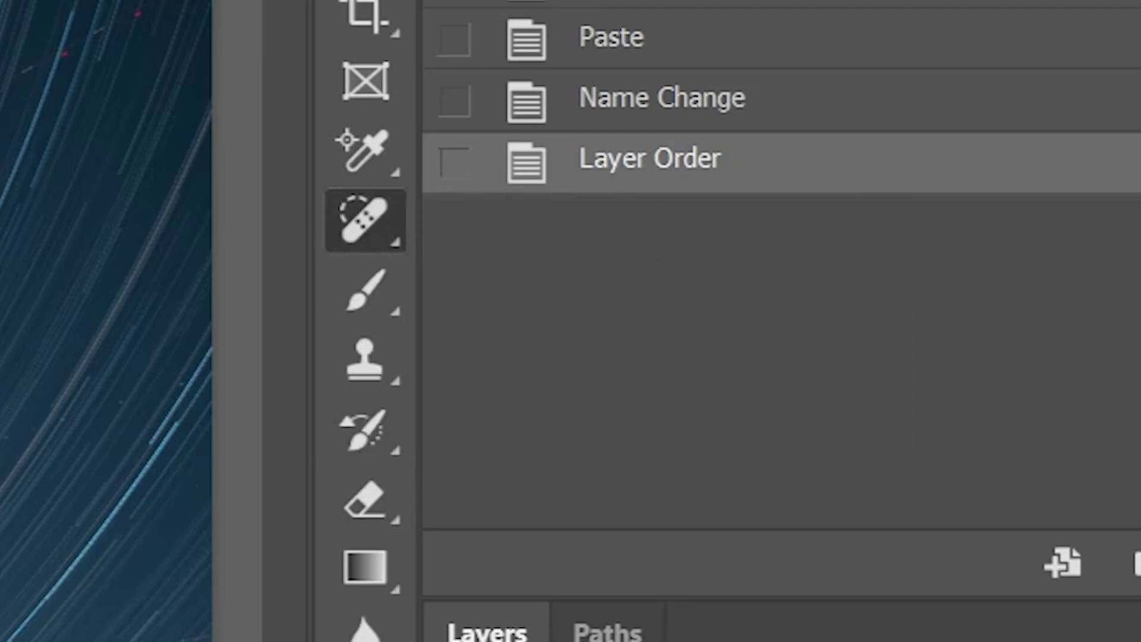
scroll(751, 429, "up", 5)
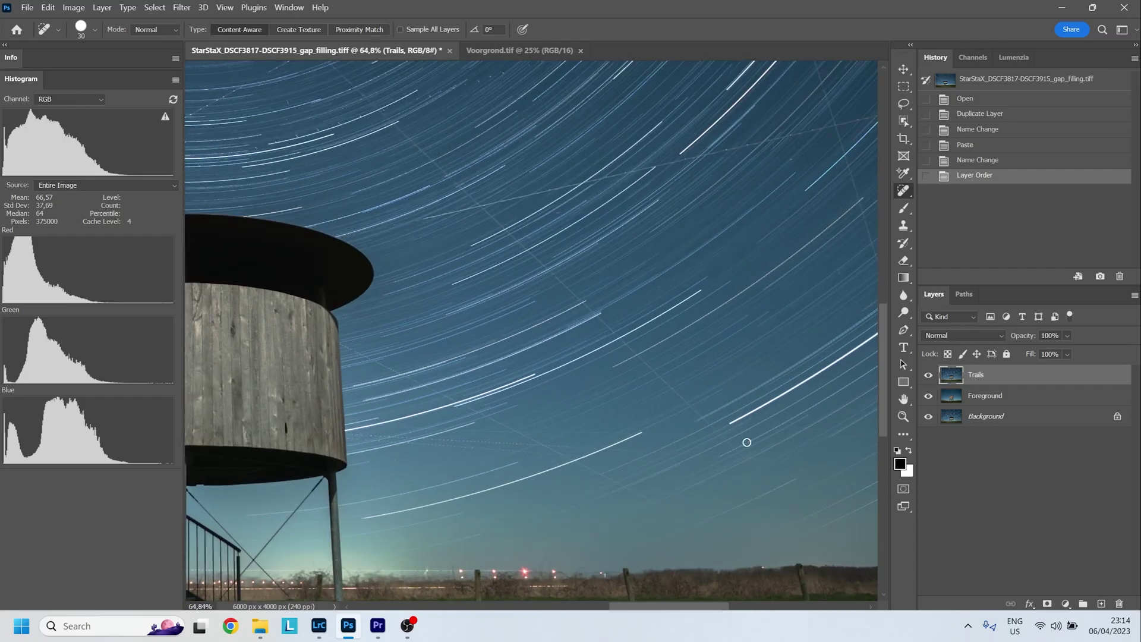
left_click_drag(774, 487, 661, 378)
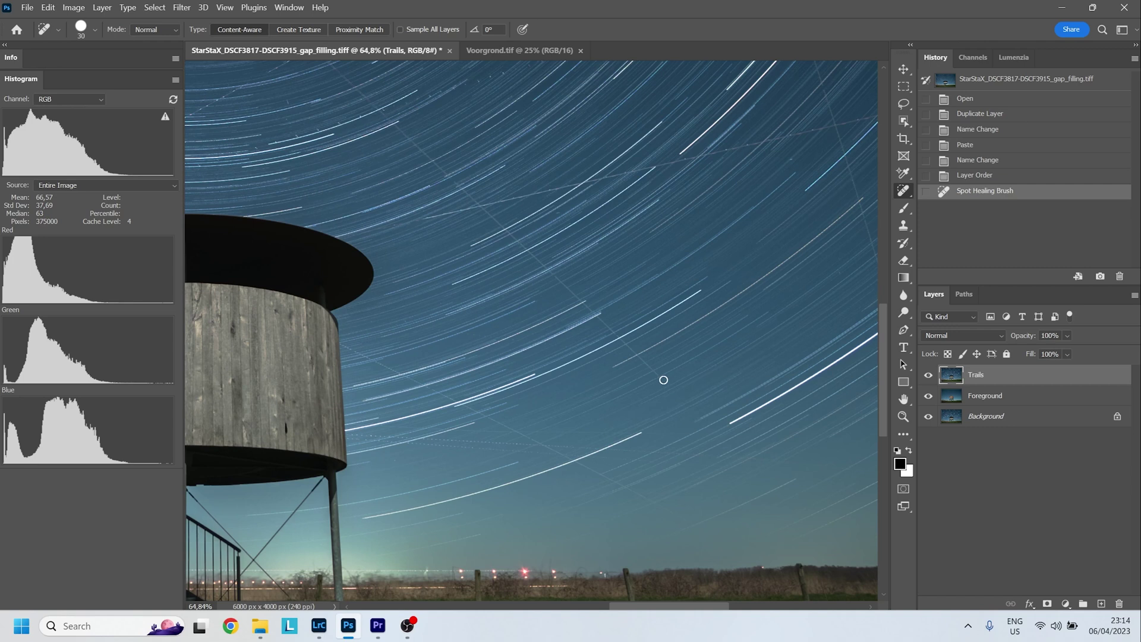
left_click(663, 379)
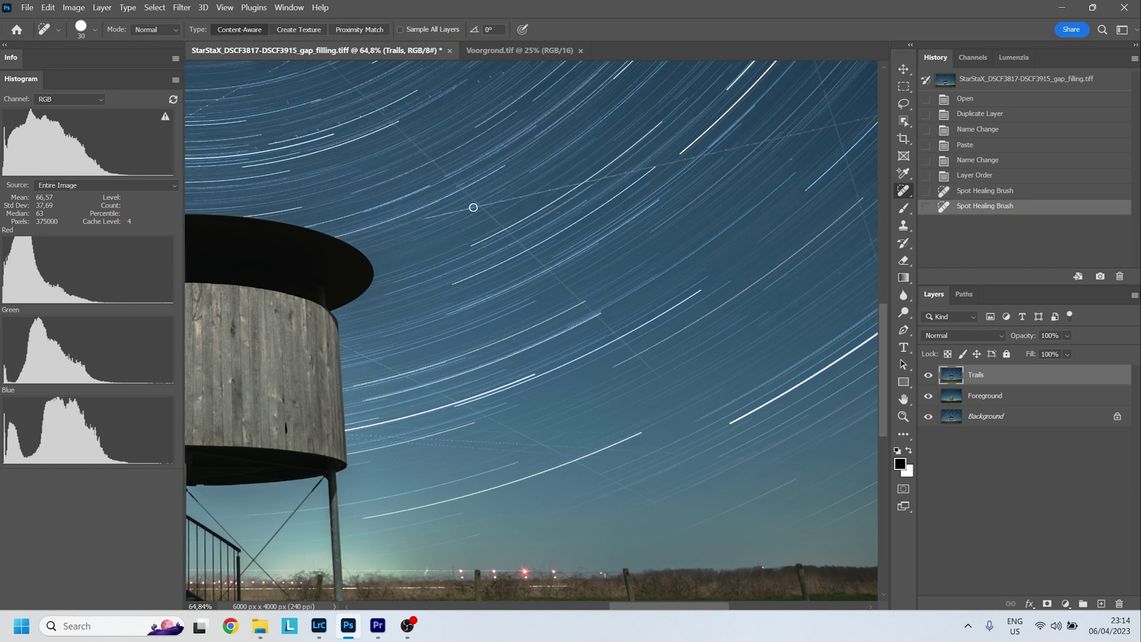
left_click(362, 95, "shift")
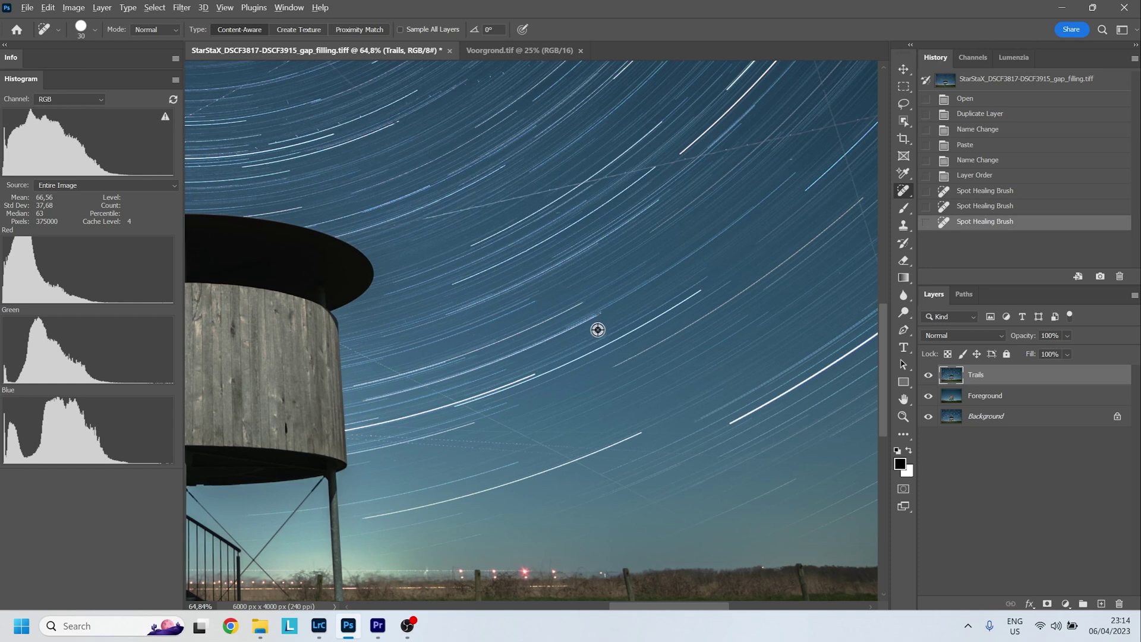
scroll(601, 326, "up", 5)
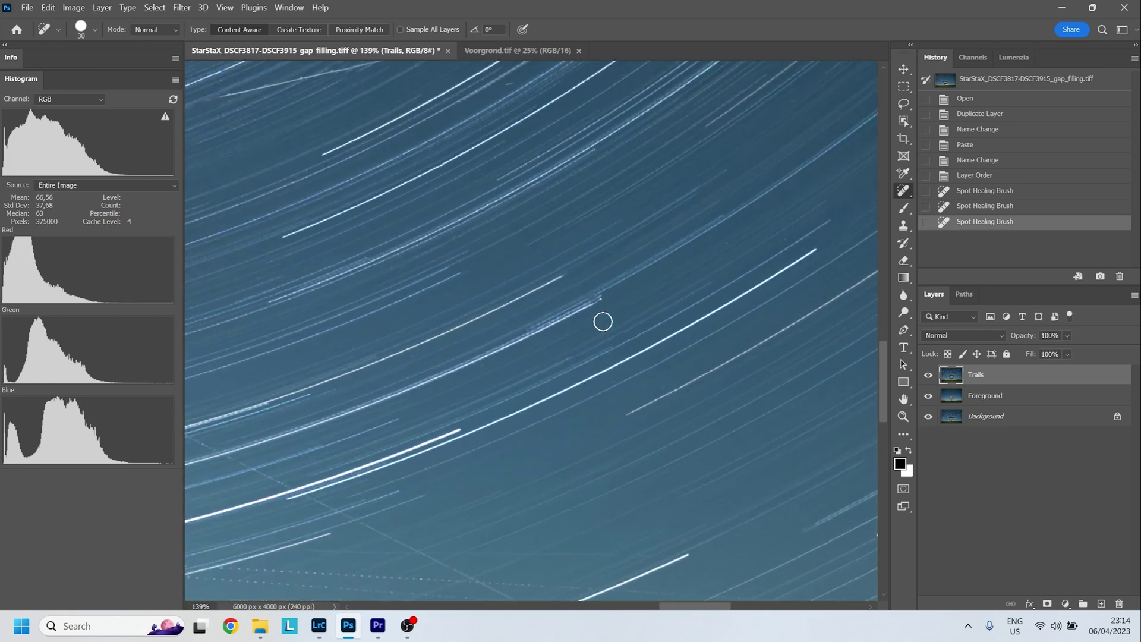
scroll(601, 324, "down", 4)
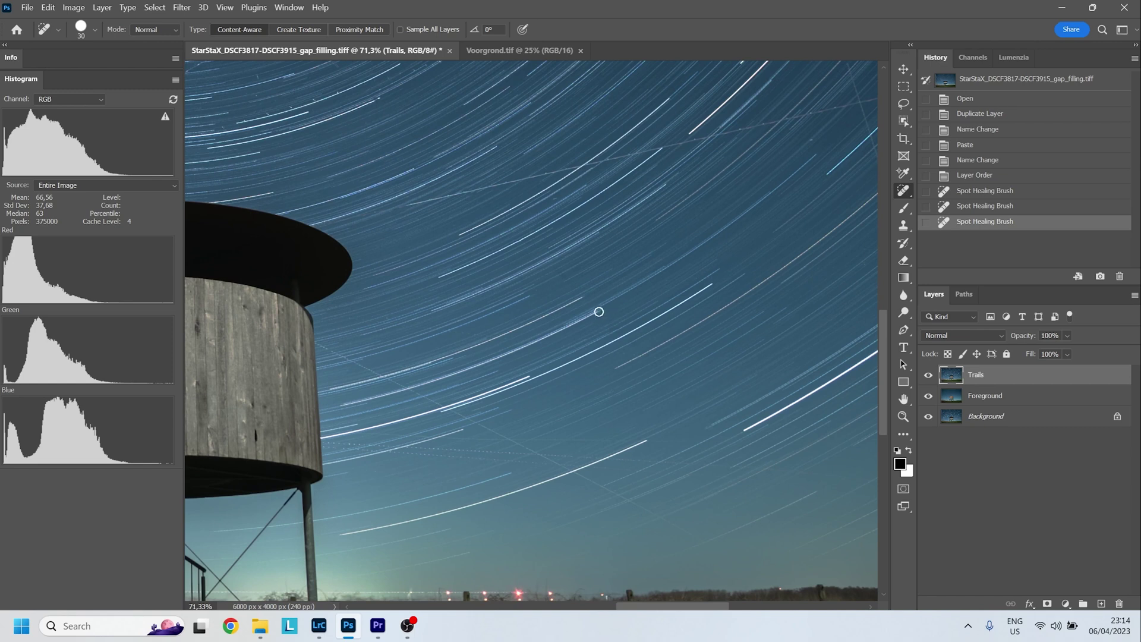
left_click(599, 309)
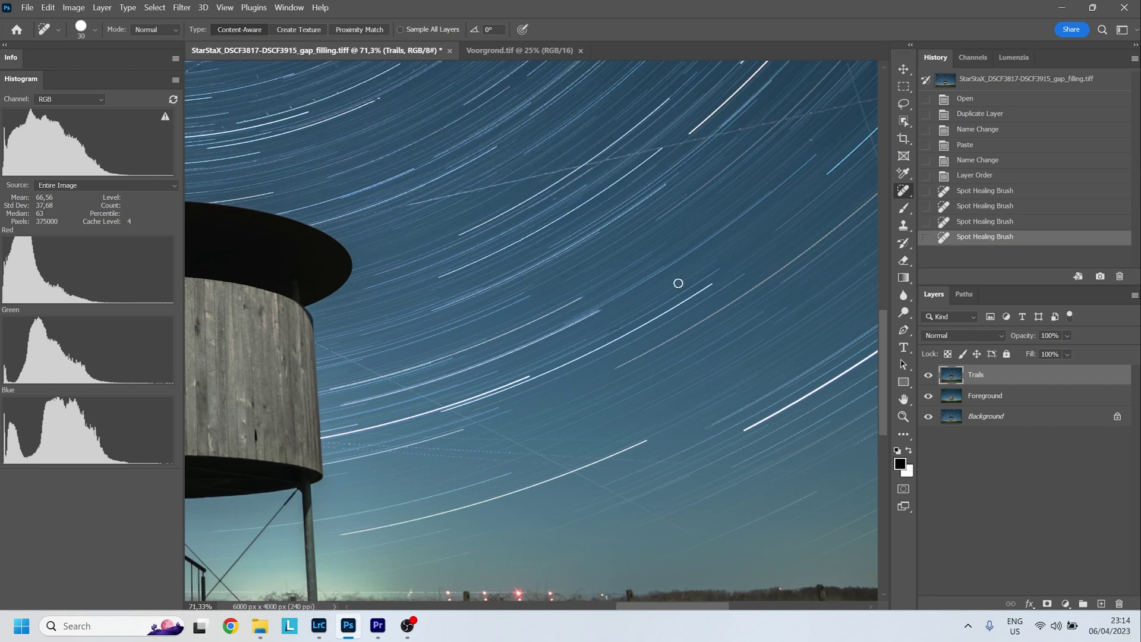
left_click(555, 199)
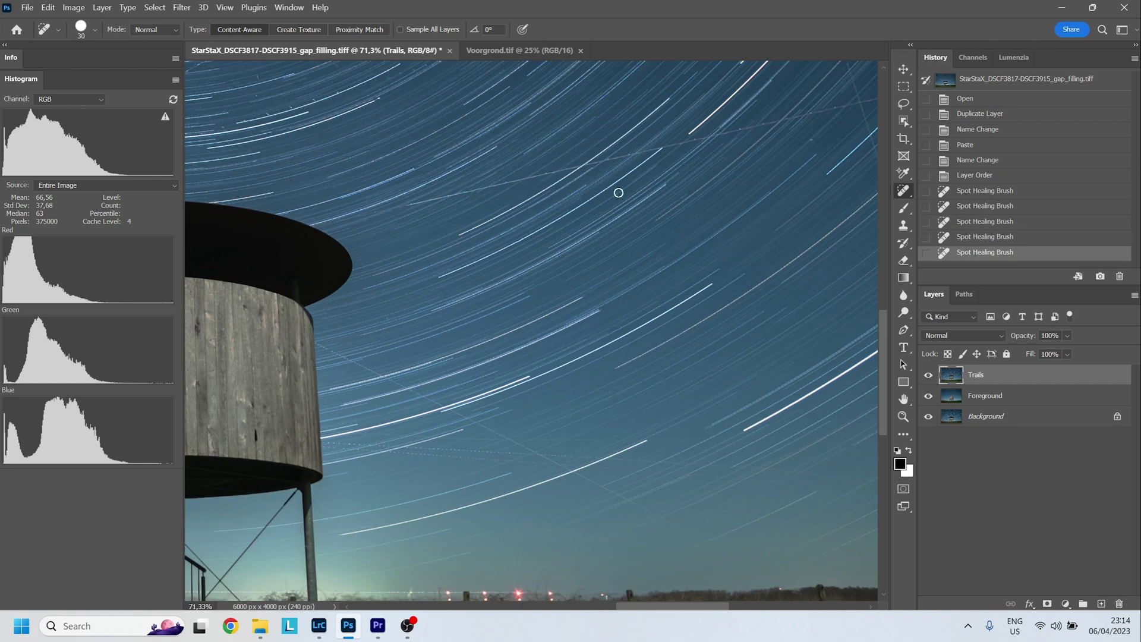
- Remove the faint satellite trail with straight-line heals, undoing and redoing the first attempt
left_click(328, 222)
left_click(557, 172, "shift")
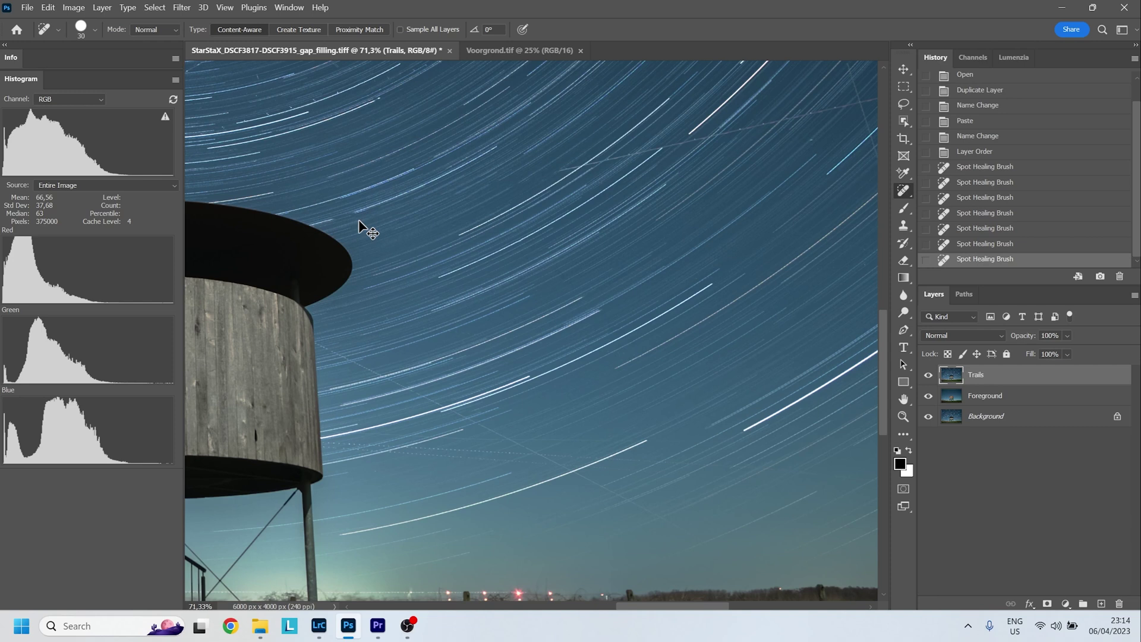
key("ctrl+z")
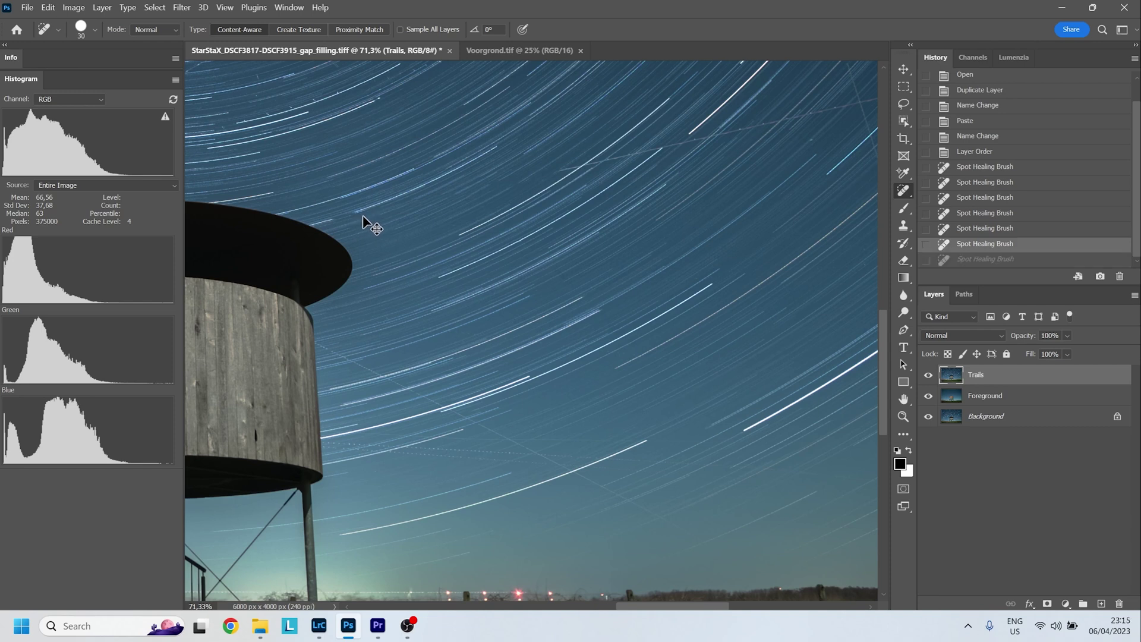
left_click(409, 206)
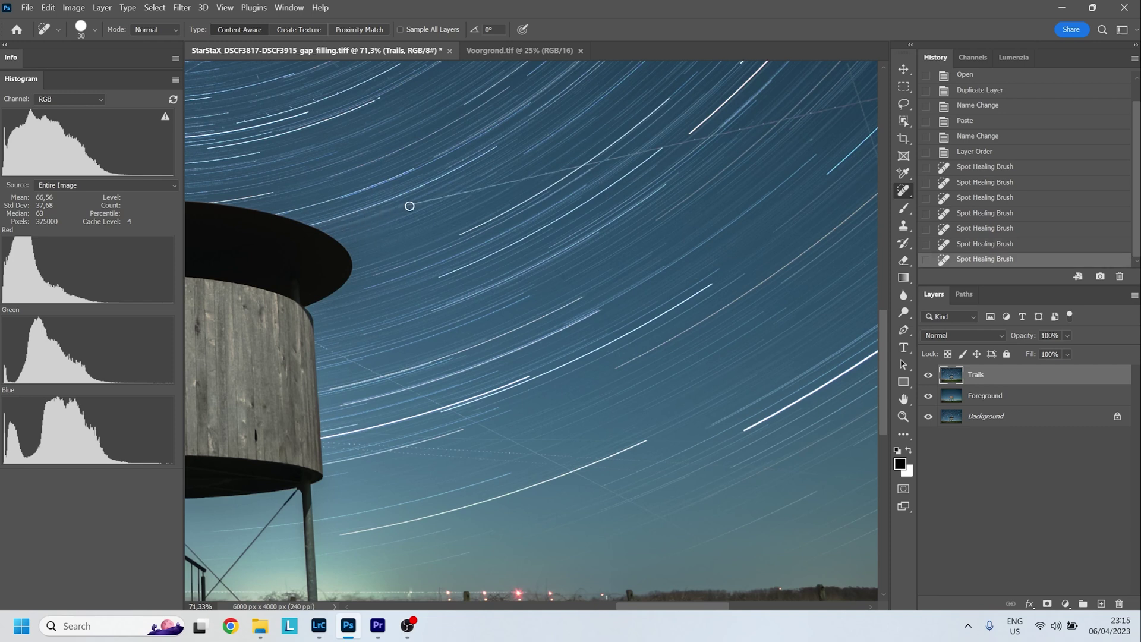
left_click(476, 191, "shift")
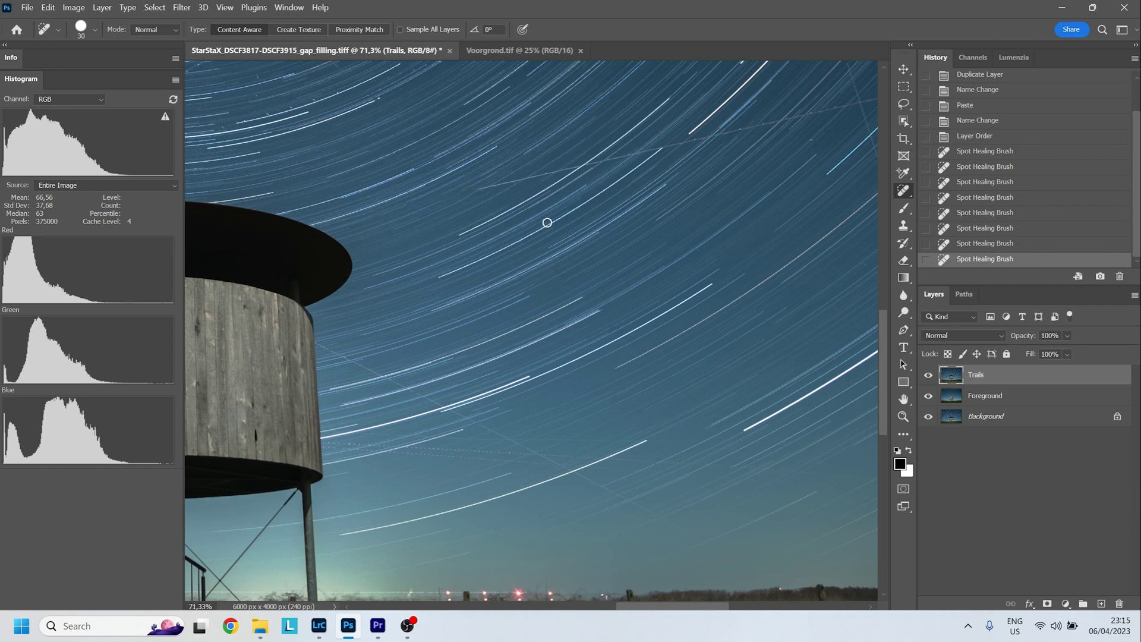
scroll(552, 250, "down", 3)
scroll(559, 266, "down", 3)
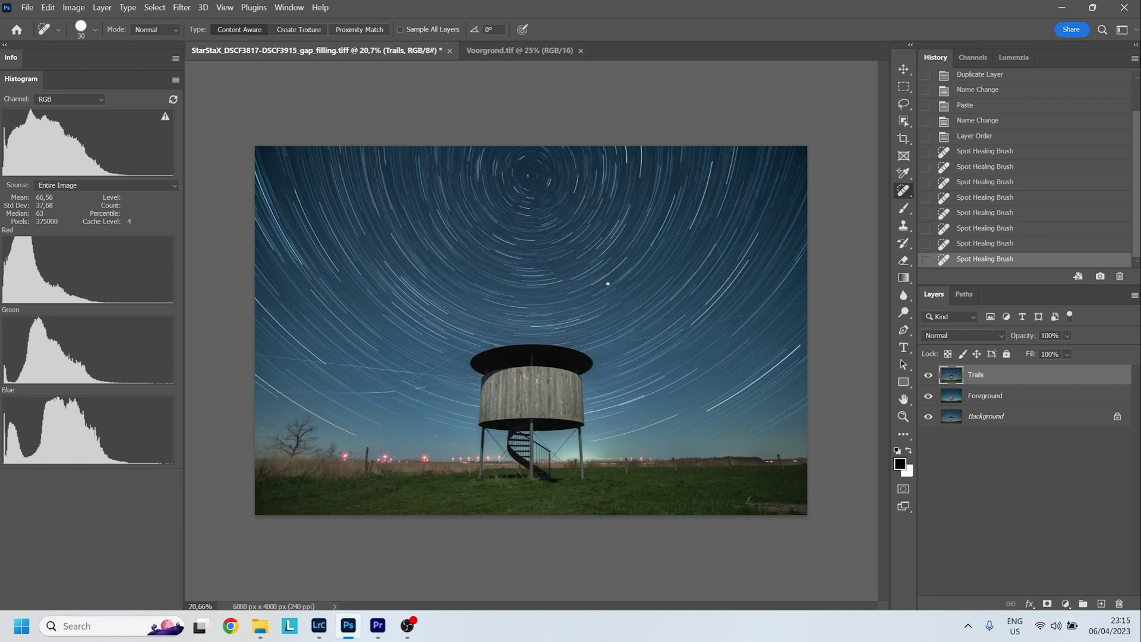
- Move the Foreground layer above Trails and give it an inverted, all-black layer mask
left_click(997, 398)
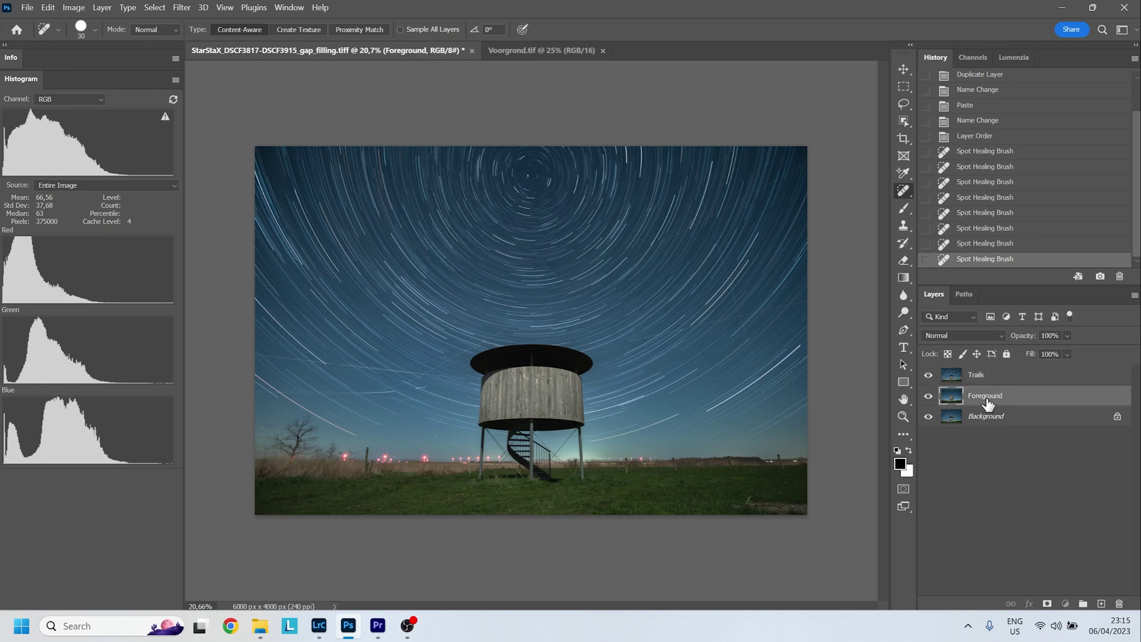
left_click_drag(986, 402, 983, 373)
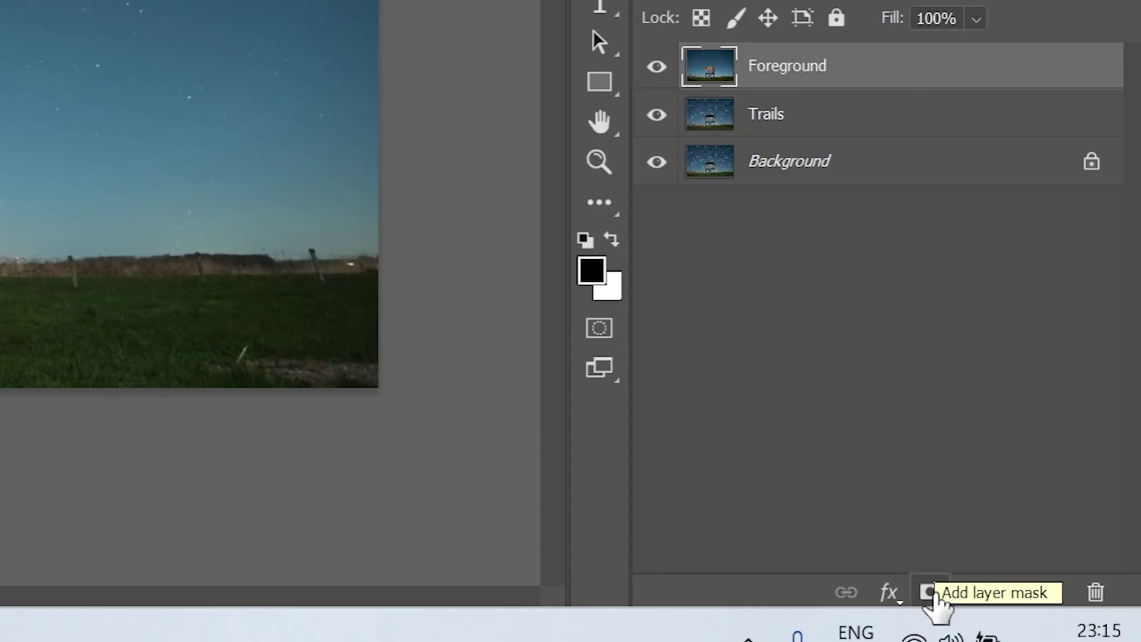
left_click(930, 593)
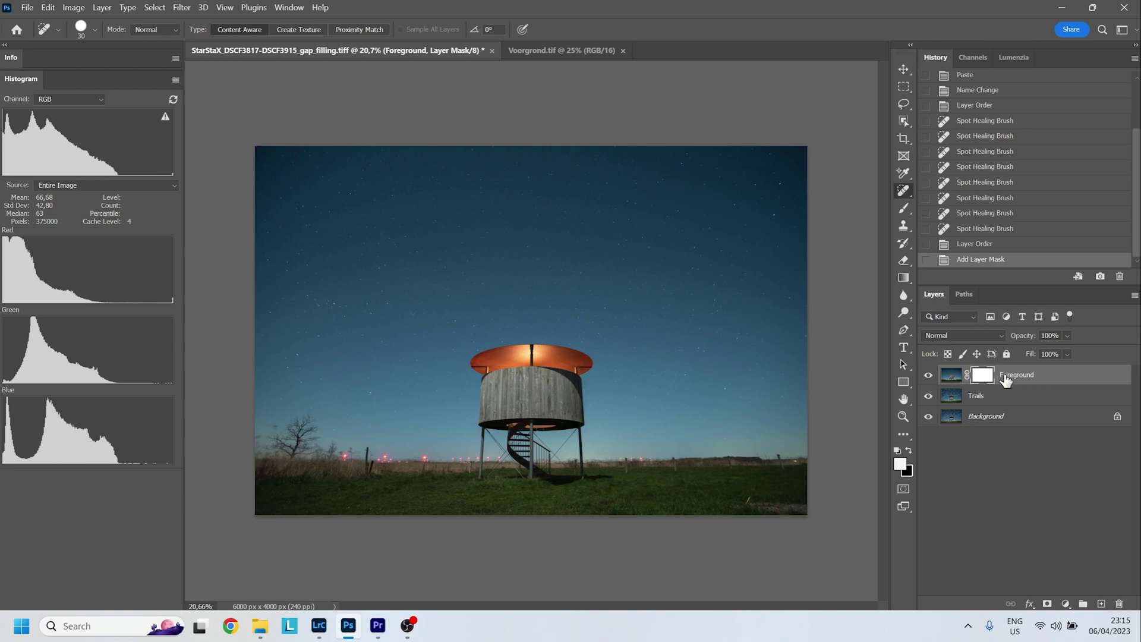
key("ctrl+i")
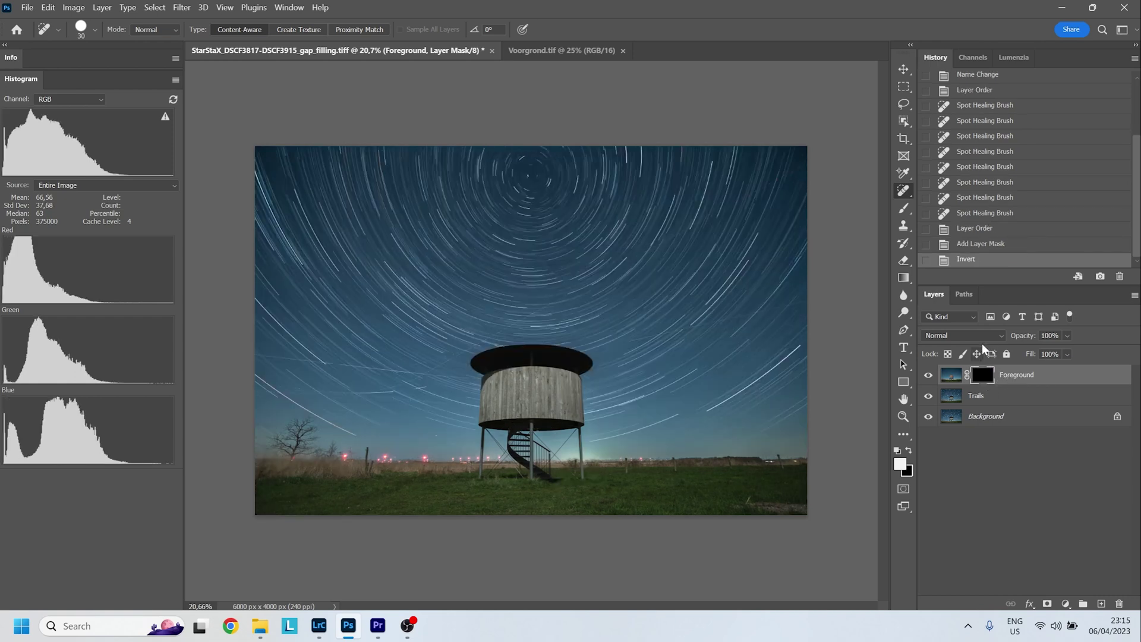
- Set the Foreground layer's blend mode to Lighten
left_click(952, 374)
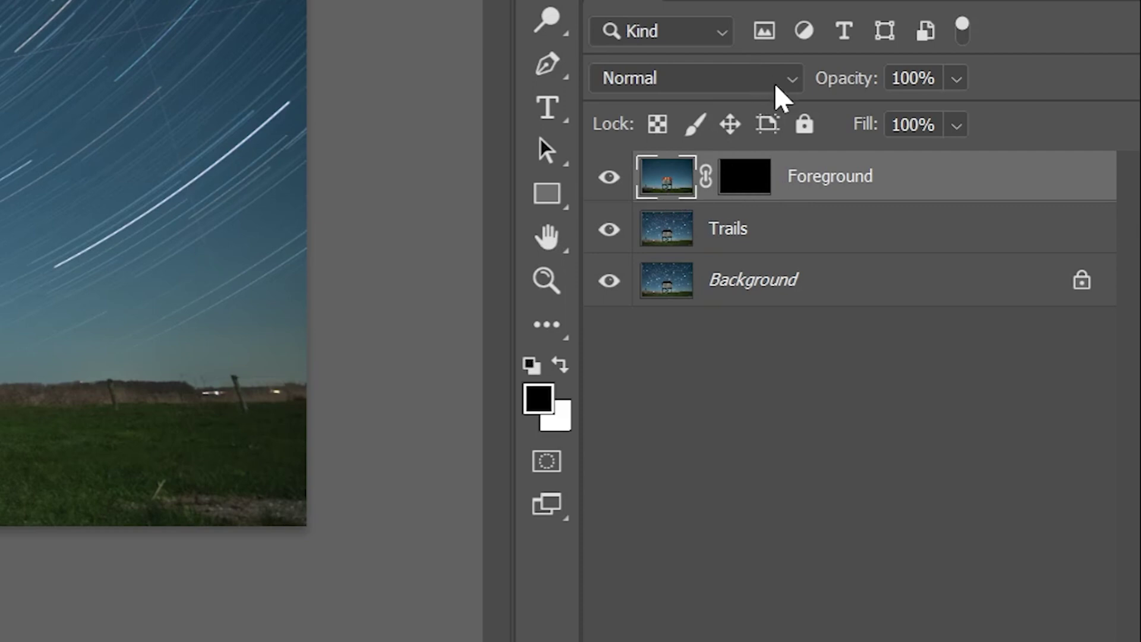
left_click(776, 86)
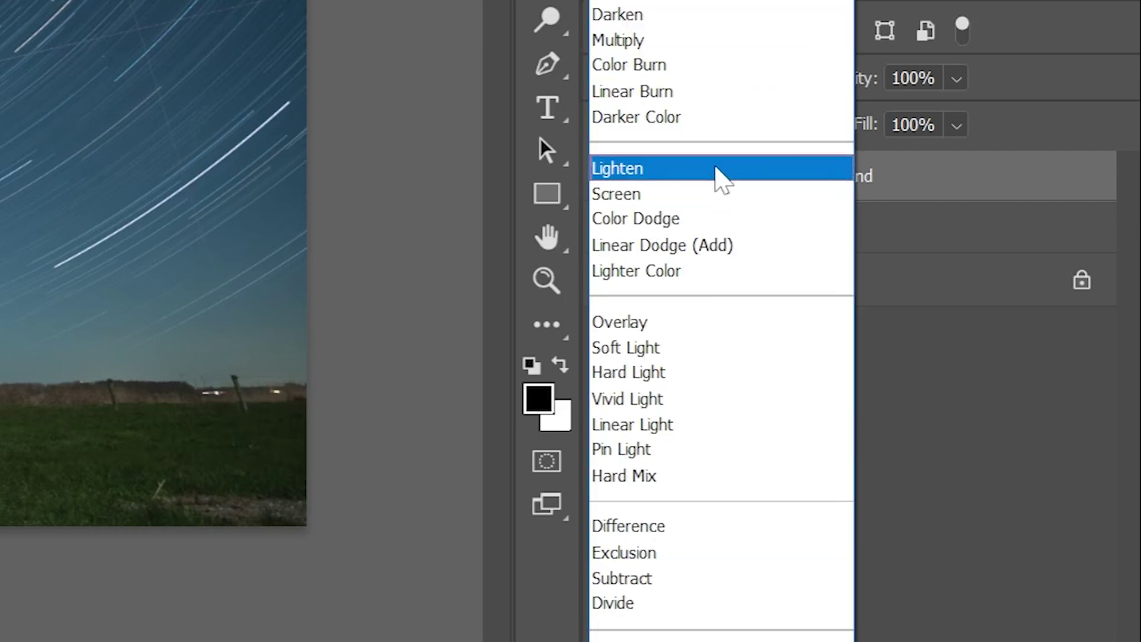
left_click(716, 168)
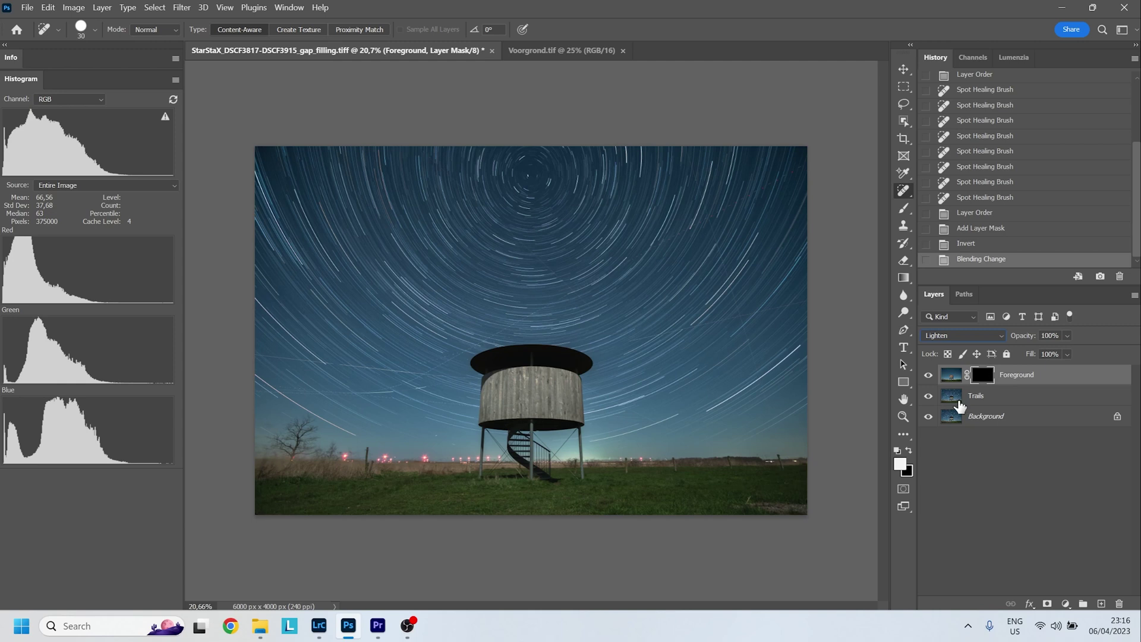
key("b")
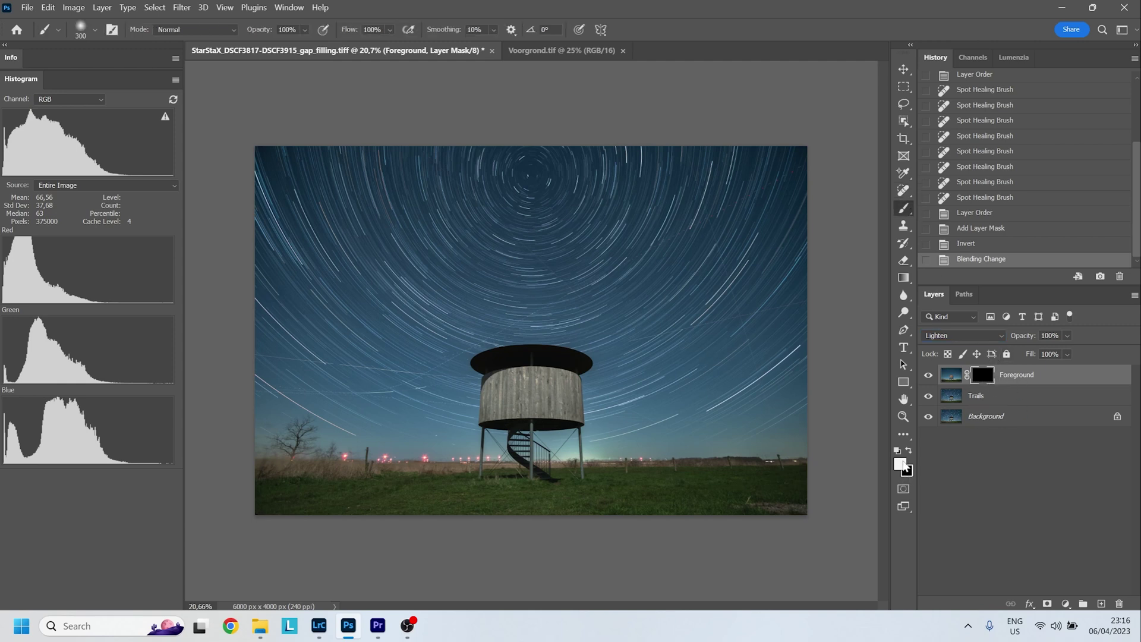
- Swap the colours so white becomes the painting colour for the mask
key("x")
key("x")
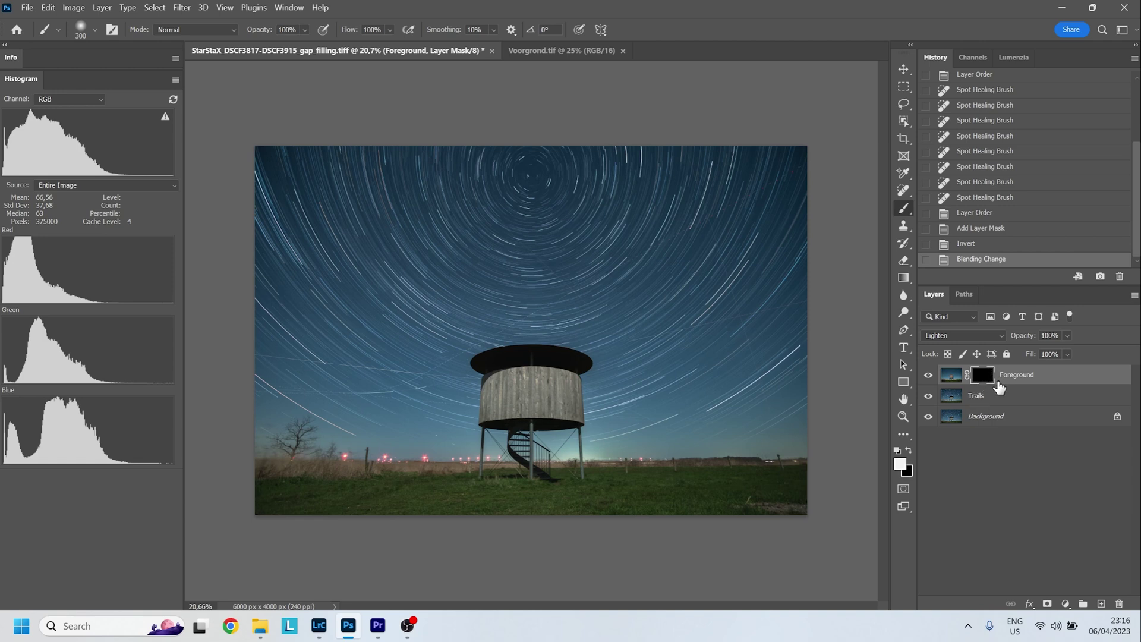